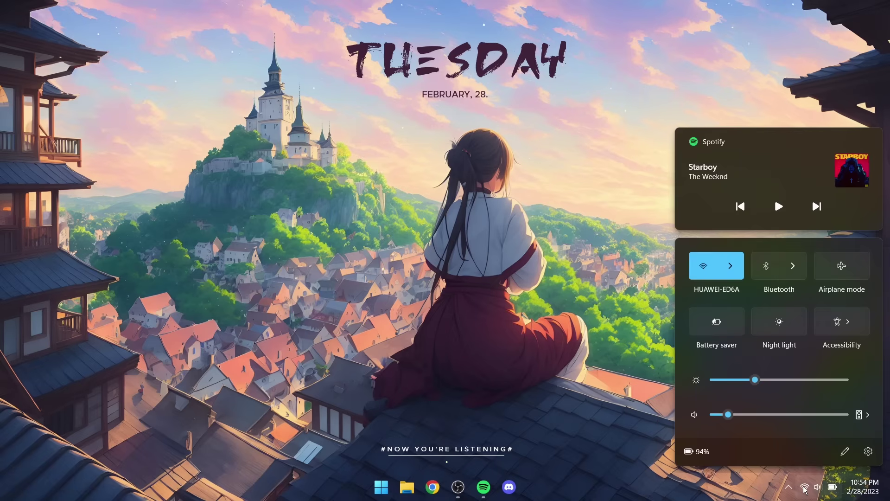
- Switch to Spotify, play "Starboy" by The Weeknd, and minimize the player window
click(805, 489)
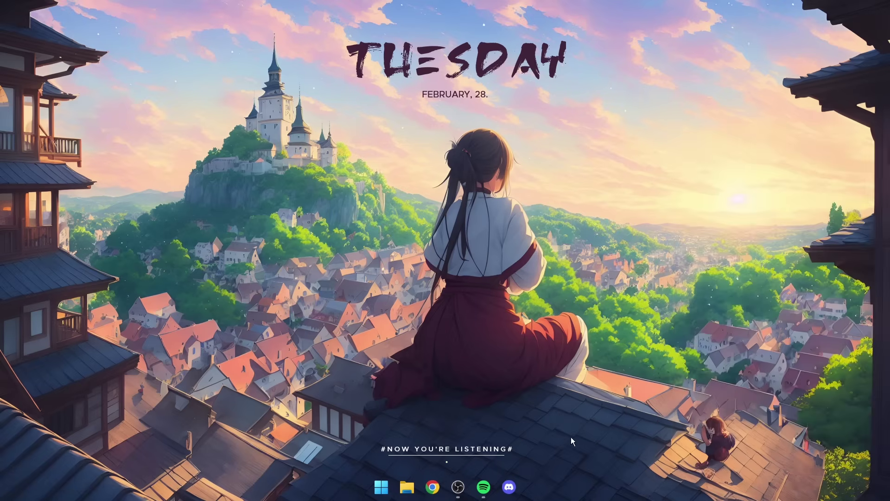
click(490, 476)
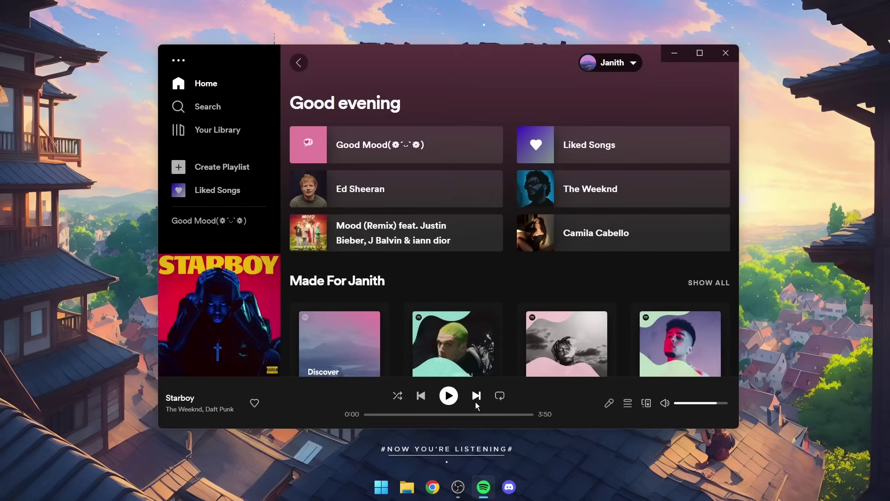
click(449, 396)
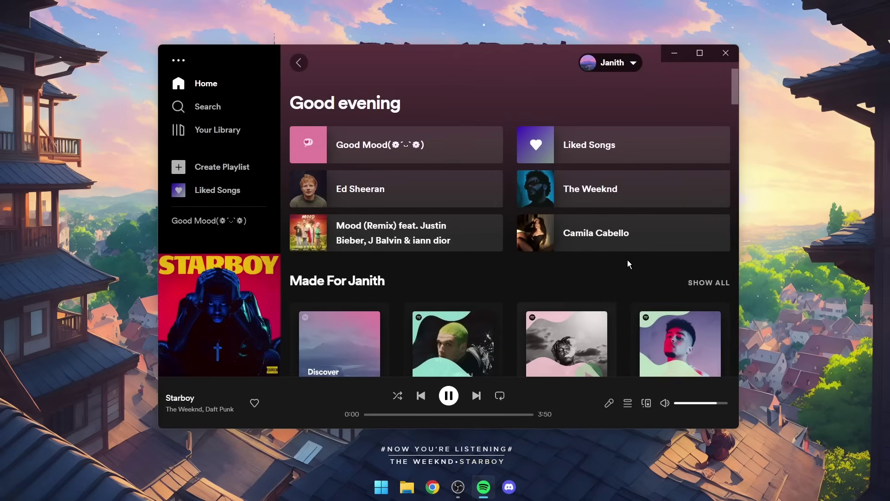
click(674, 54)
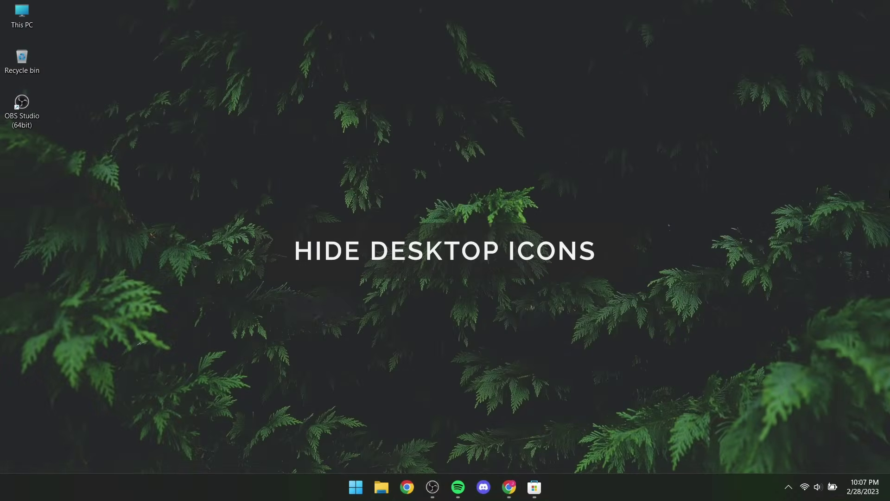
- Hide all desktop icons
right_click(397, 181)
mouse_move(537, 192)
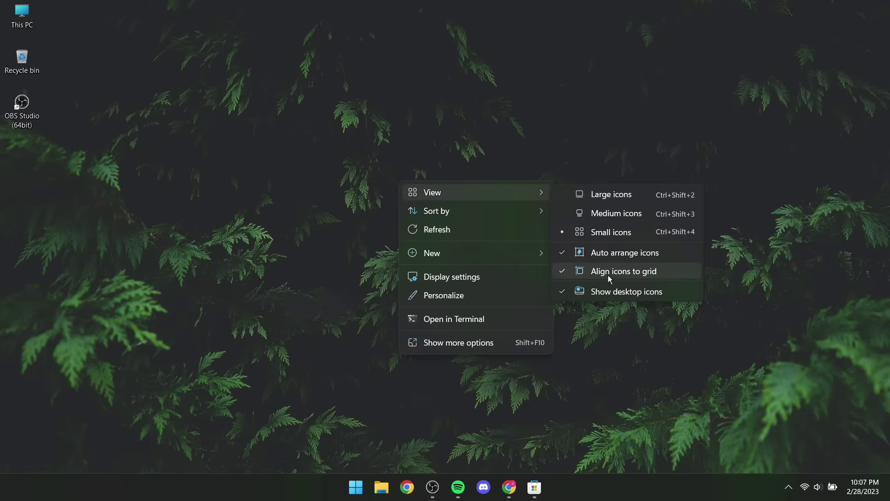
click(620, 291)
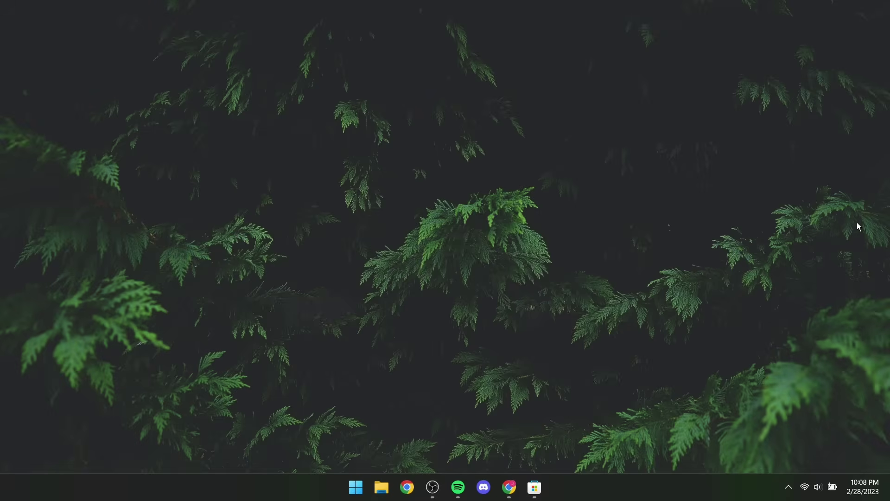
- Install and launch TranslucentTB from the Microsoft Store, close the Store and continue past the welcome window
click(535, 487)
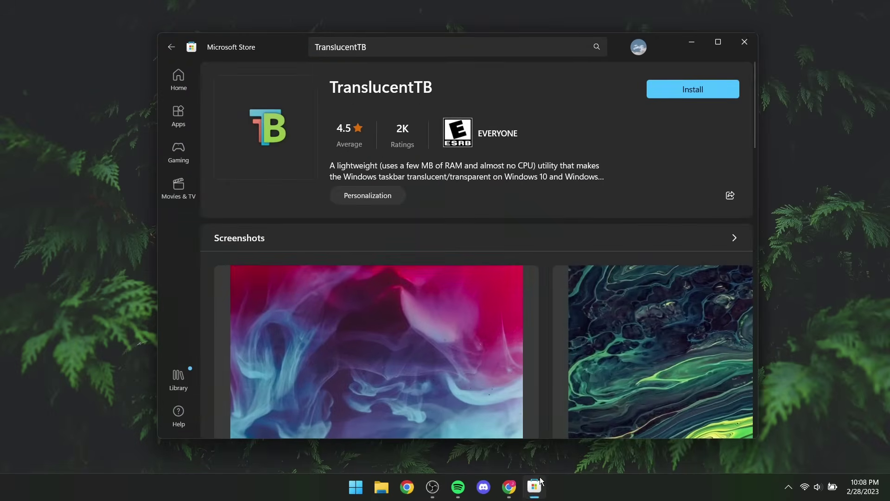
click(701, 89)
click(683, 91)
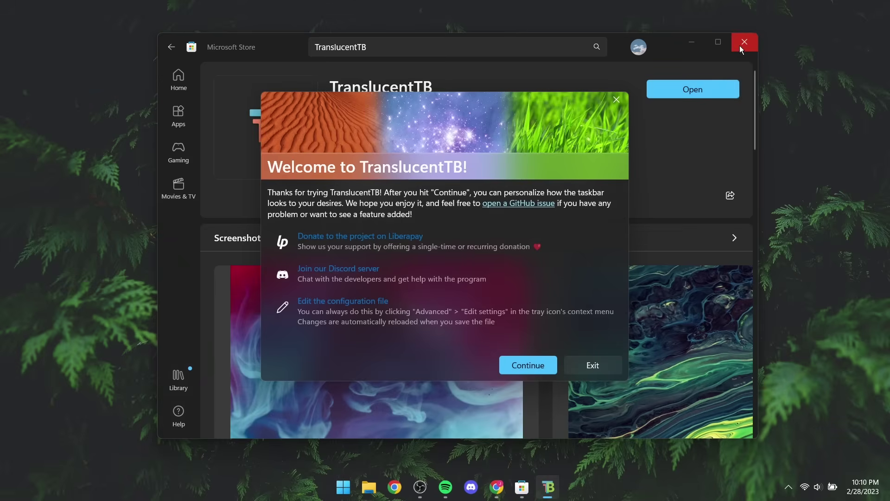
click(745, 42)
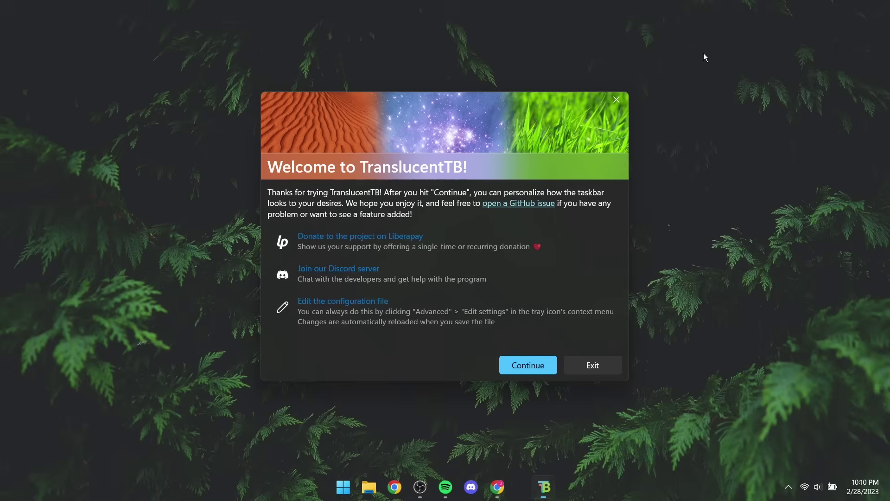
click(546, 365)
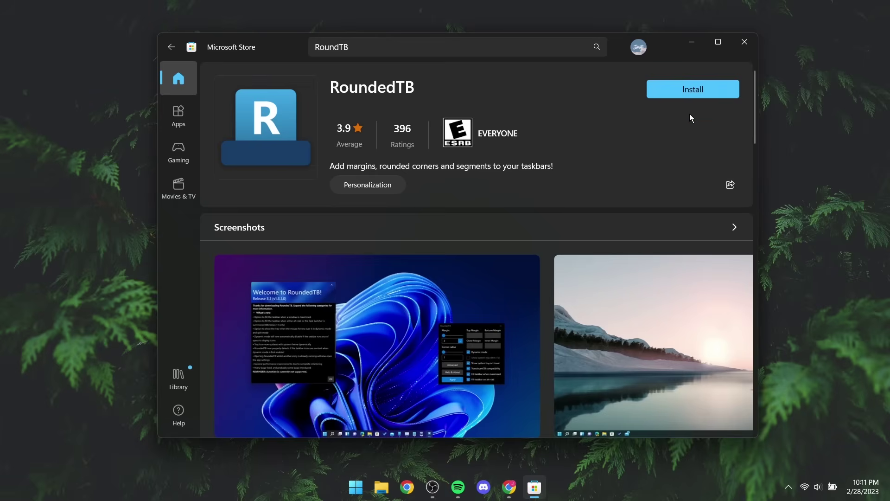
- Install and launch RoundedTB from the Microsoft Store, close the Store and dismiss the welcome window
click(693, 85)
click(697, 88)
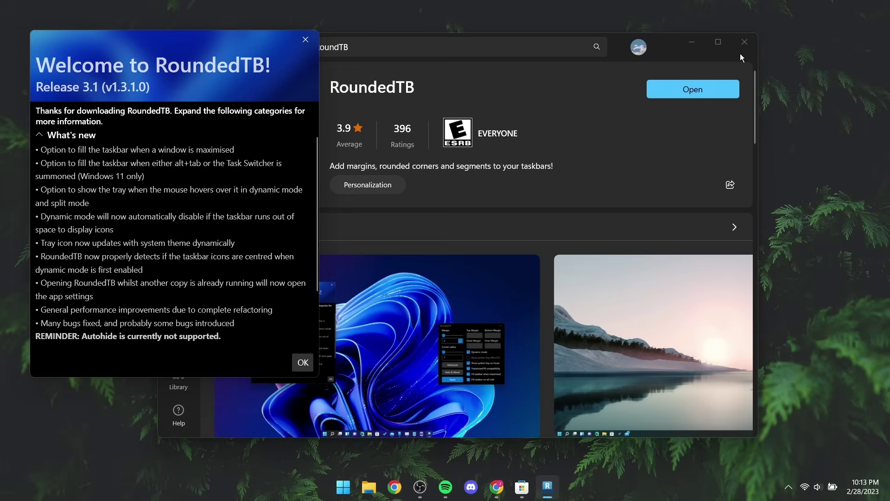
click(744, 48)
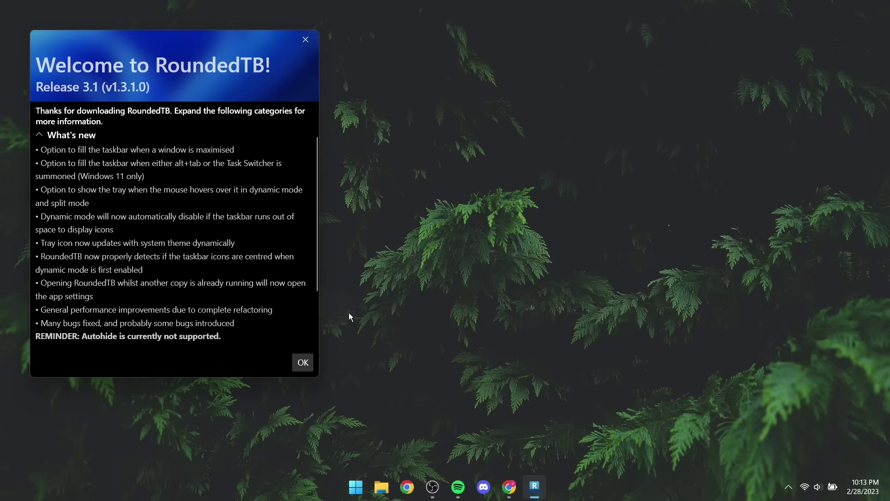
click(303, 362)
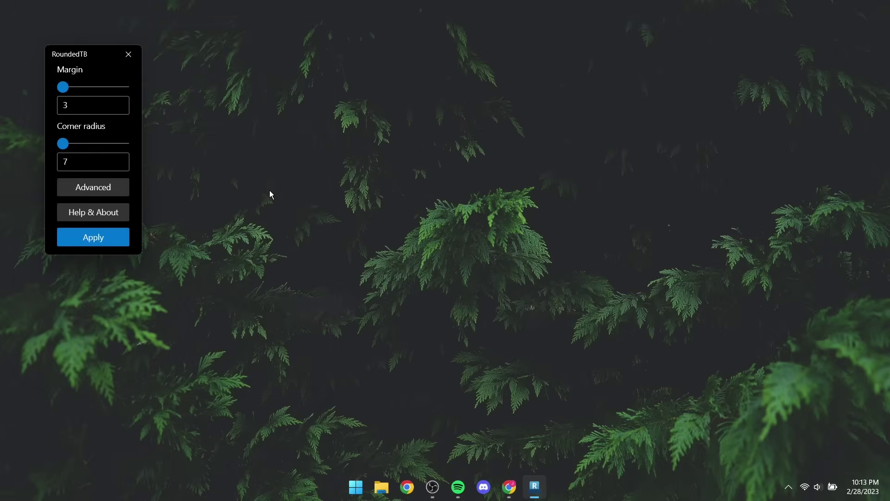
- Enable RoundedTB's dynamic mode, system tray on hover, TranslucentTB compatibility and taskbar fill when maximised, apply the settings and close the window
click(119, 187)
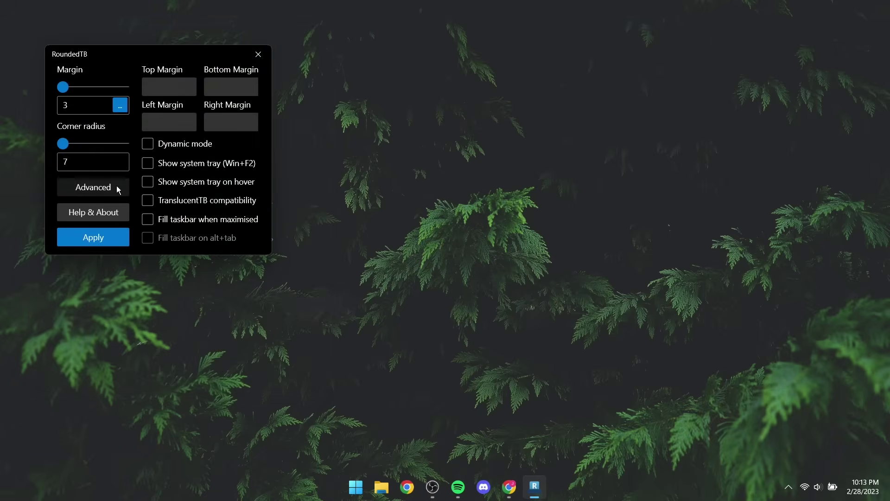
click(148, 143)
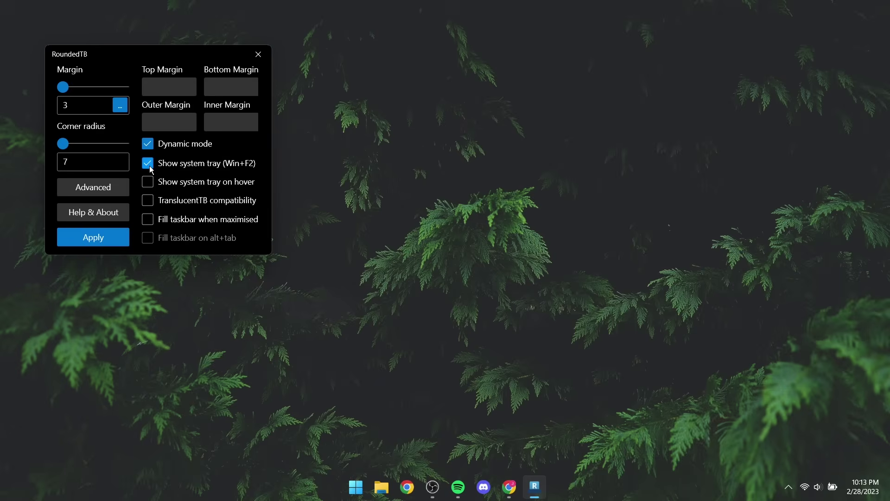
click(149, 184)
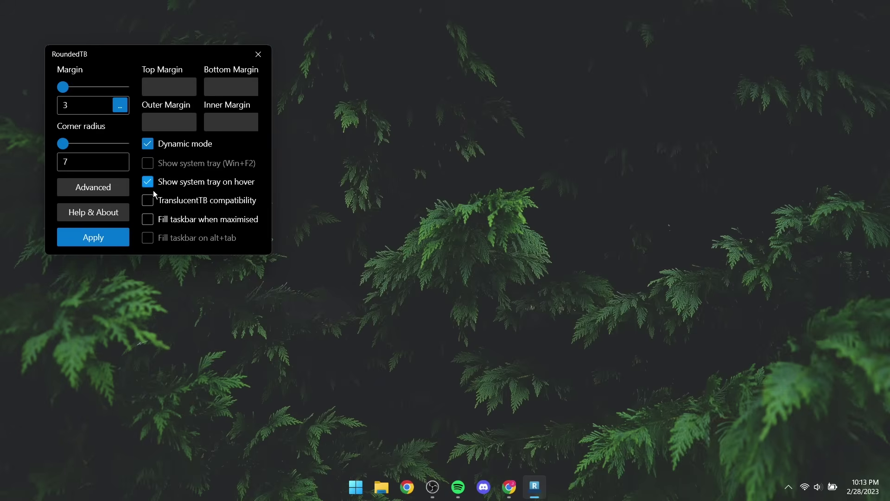
click(154, 200)
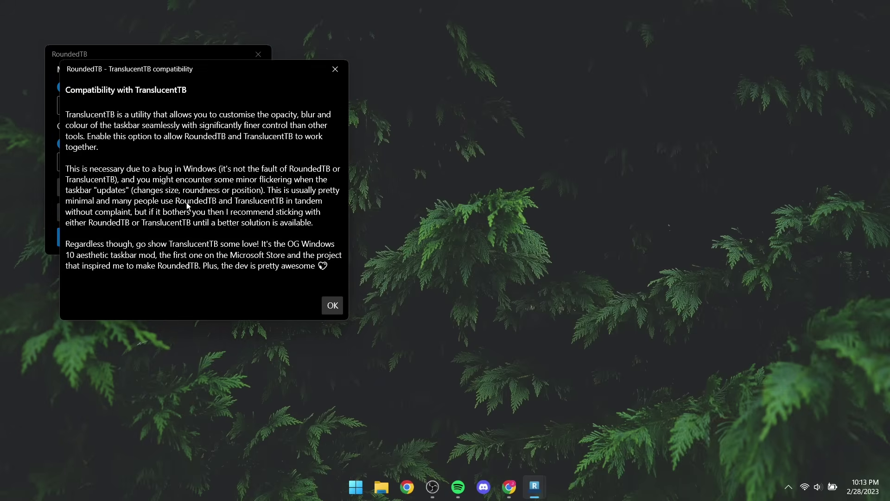
click(330, 306)
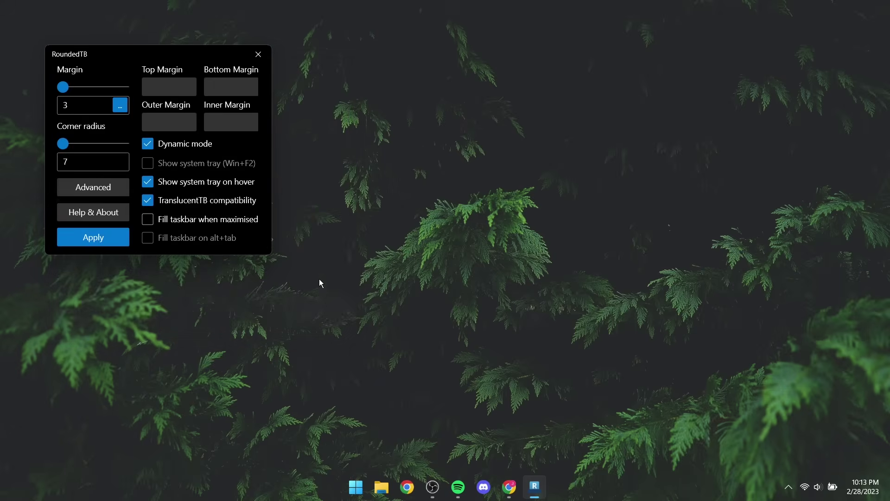
click(145, 220)
click(110, 235)
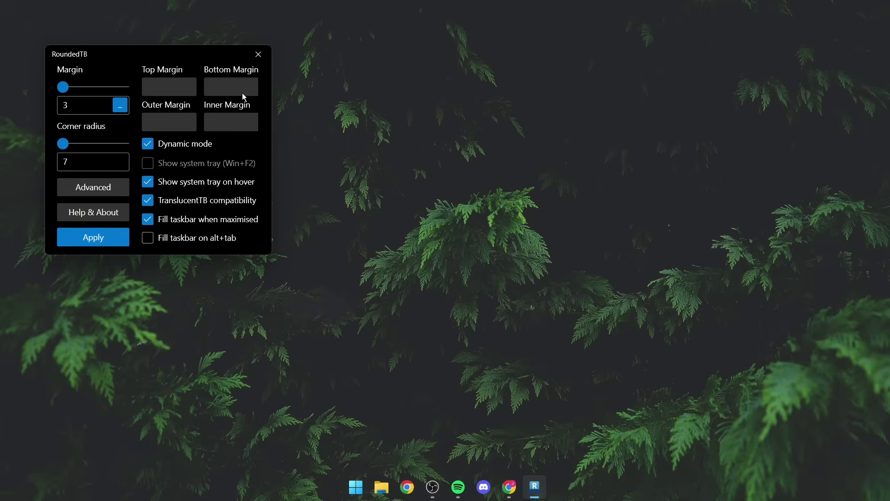
click(259, 55)
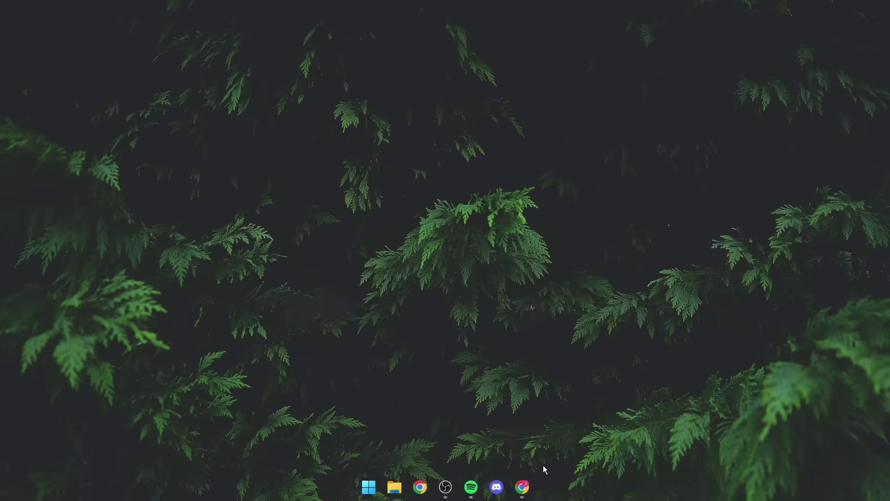
- Switch to Chrome, download the Rainmeter 4.5.17 release from rainmeter.net and launch the installer
click(529, 485)
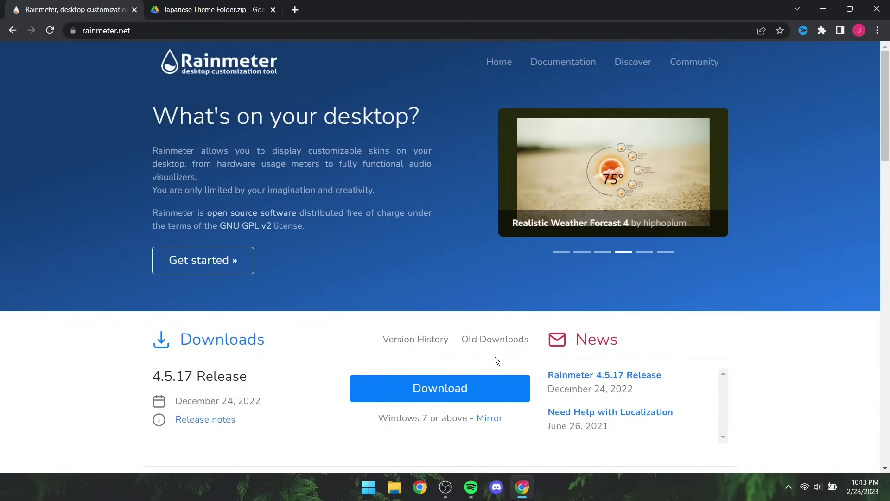
click(464, 388)
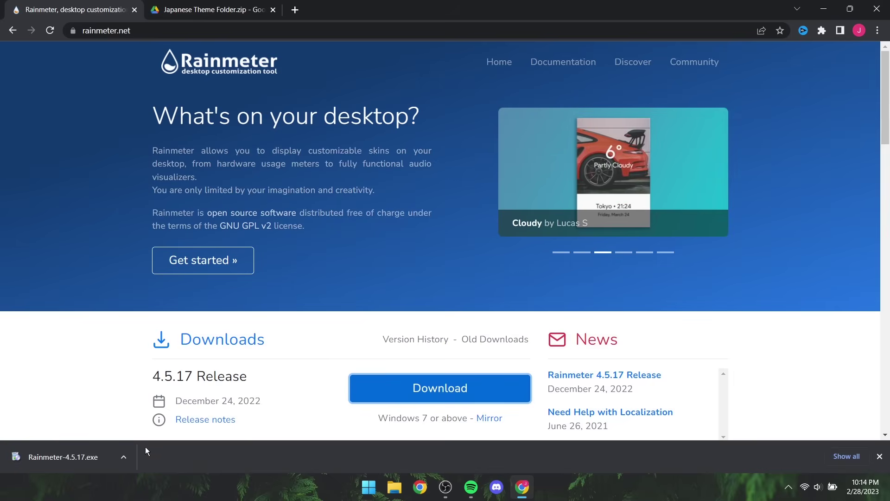
click(123, 457)
click(149, 380)
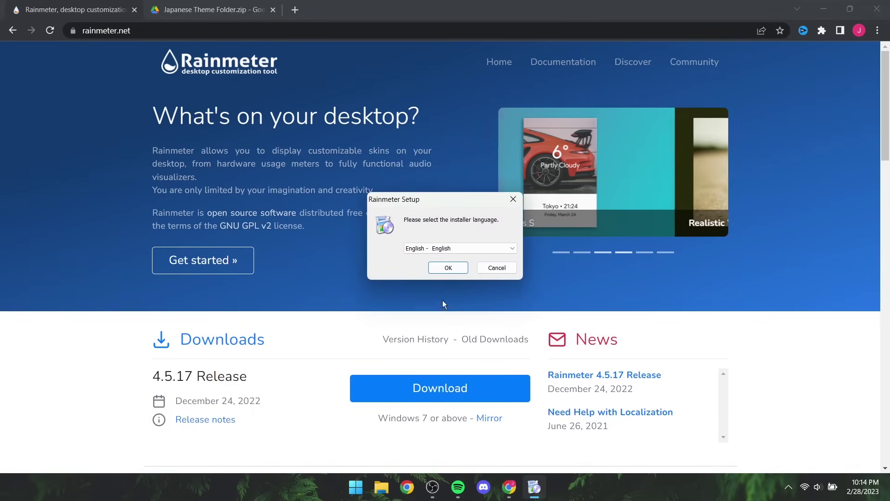
- Minimize the browser and install Rainmeter in English with the standard installation, running it on completion
click(820, 14)
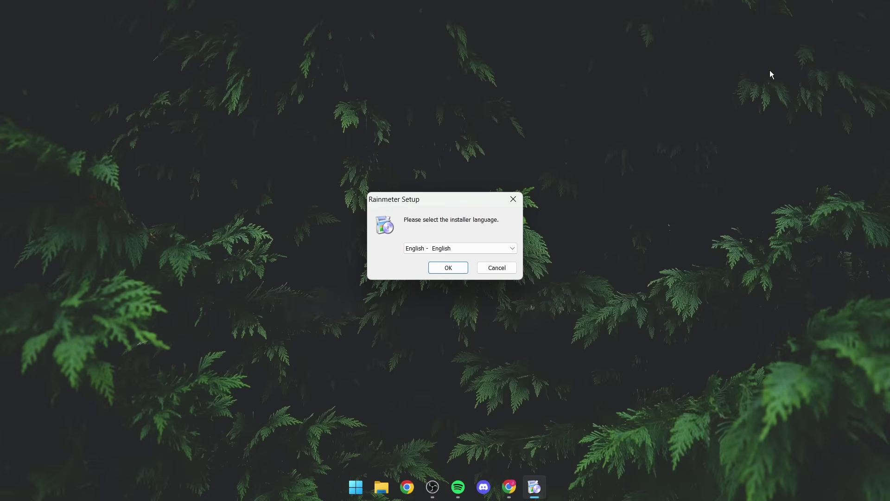
click(464, 267)
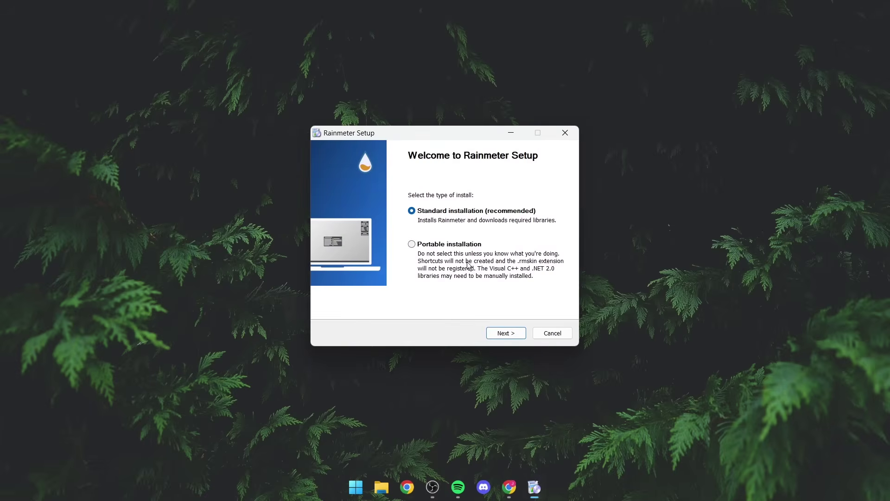
click(506, 333)
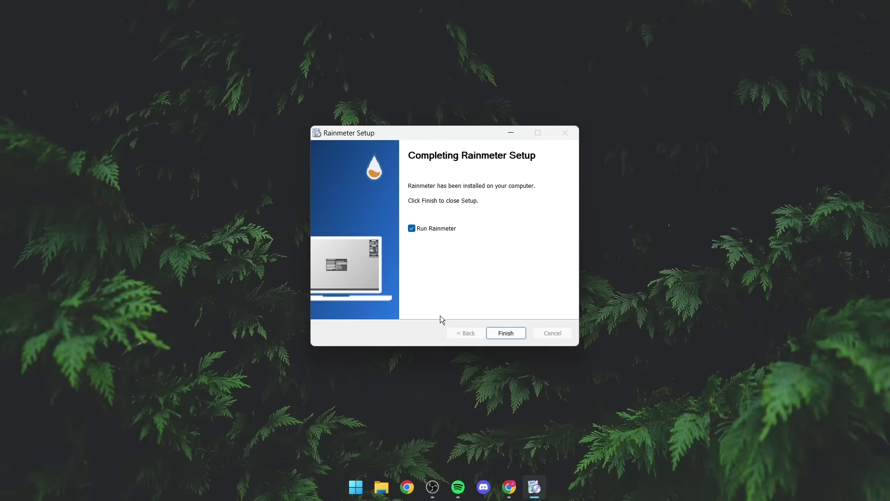
click(496, 333)
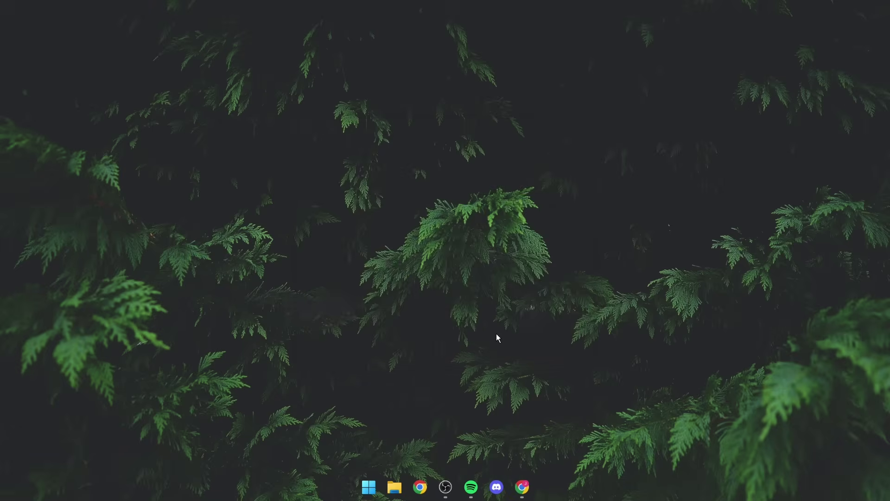
- Unload the default illustro Welcome, Disk, System and Clock skins from the desktop
right_click(513, 199)
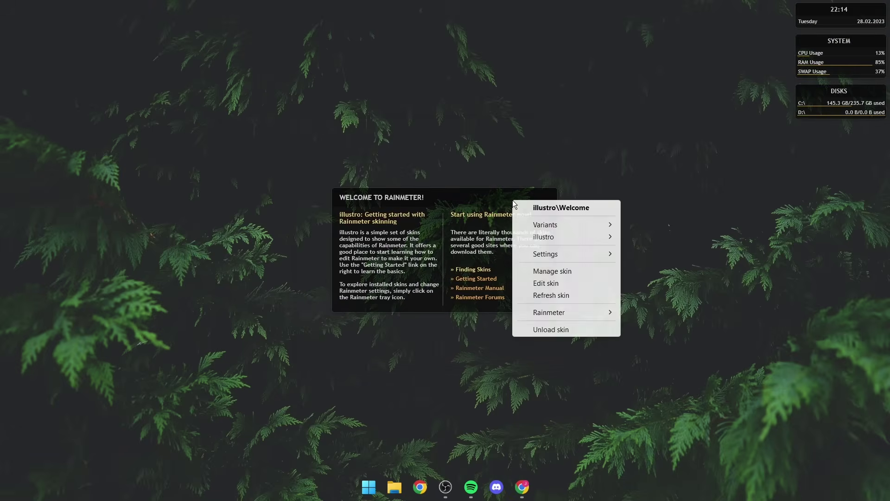
click(551, 328)
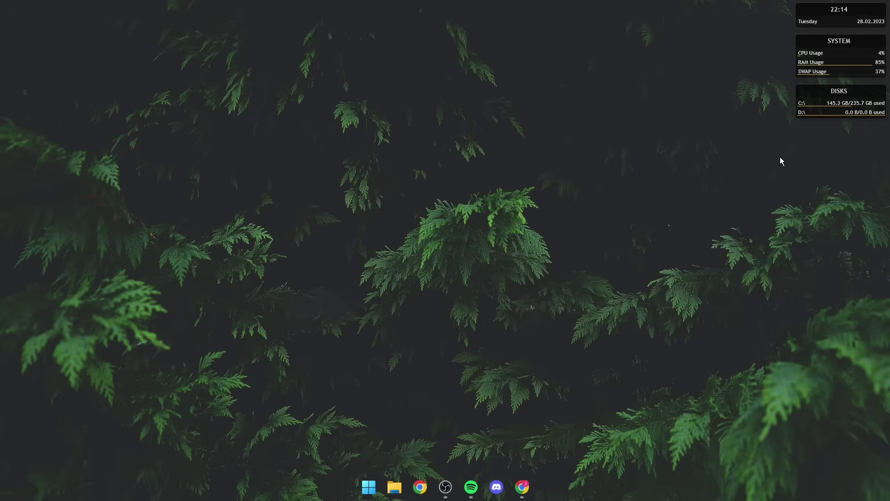
right_click(821, 97)
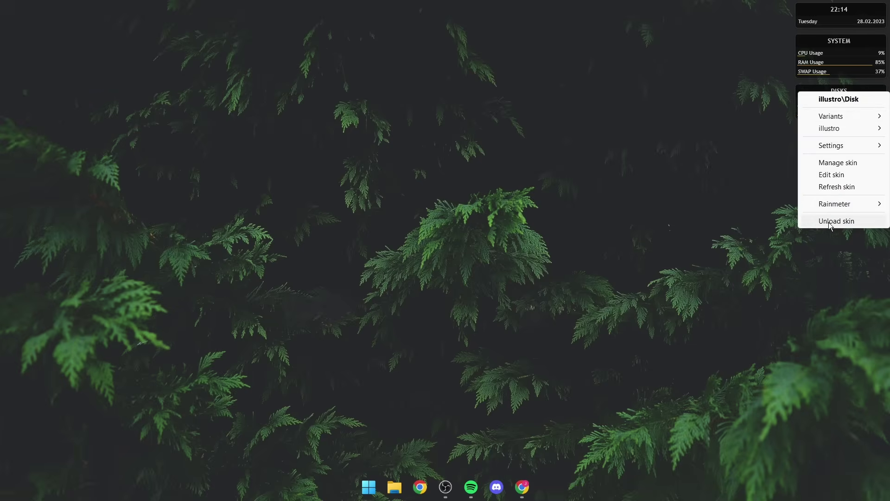
click(865, 221)
right_click(842, 46)
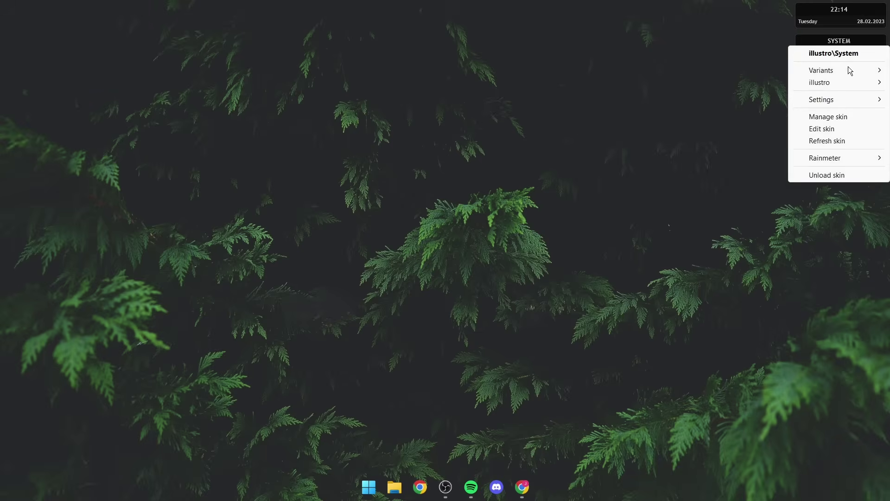
click(851, 174)
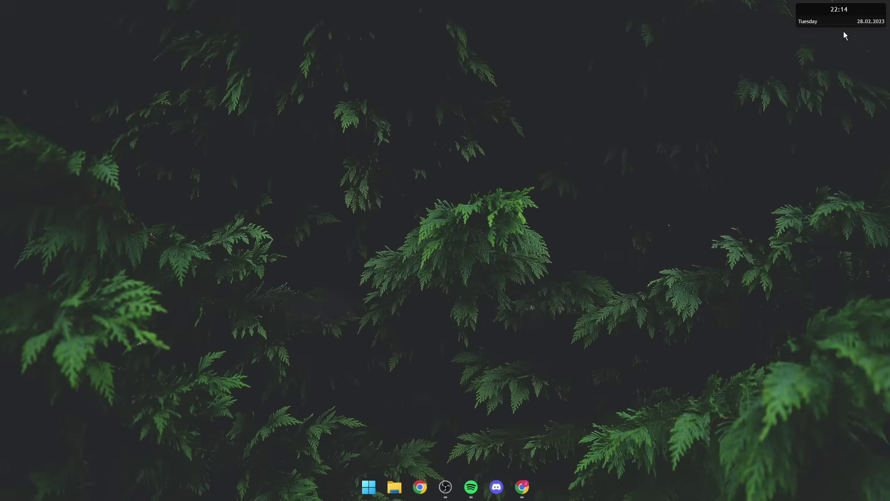
right_click(835, 23)
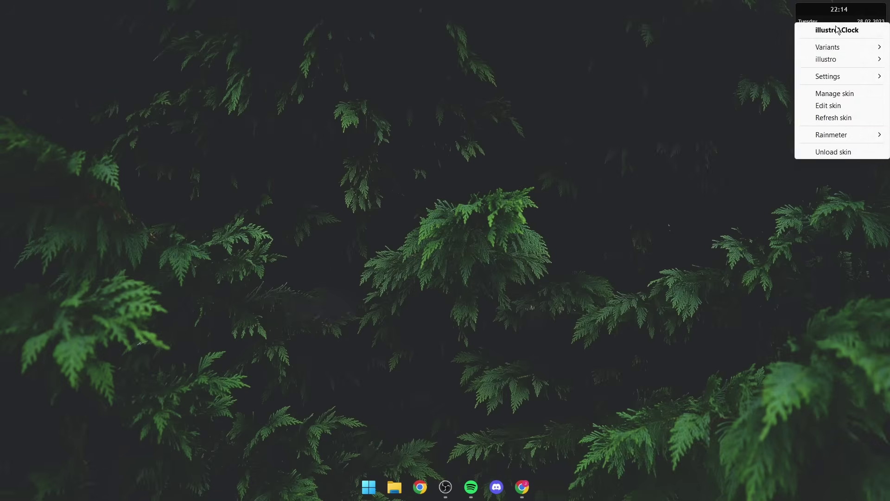
click(834, 151)
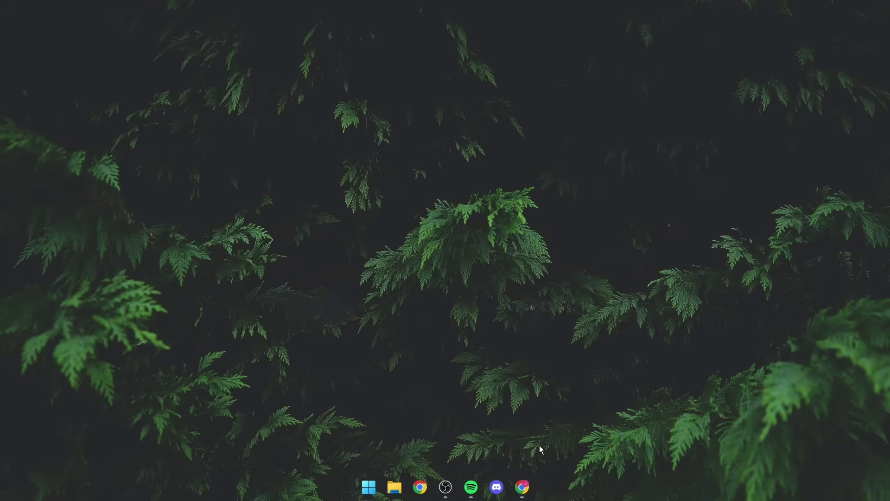
- Switch to Chrome, download Japanese_Theme_Folder.zip from Google Drive, show it in the Downloads folder and close the browser
click(530, 477)
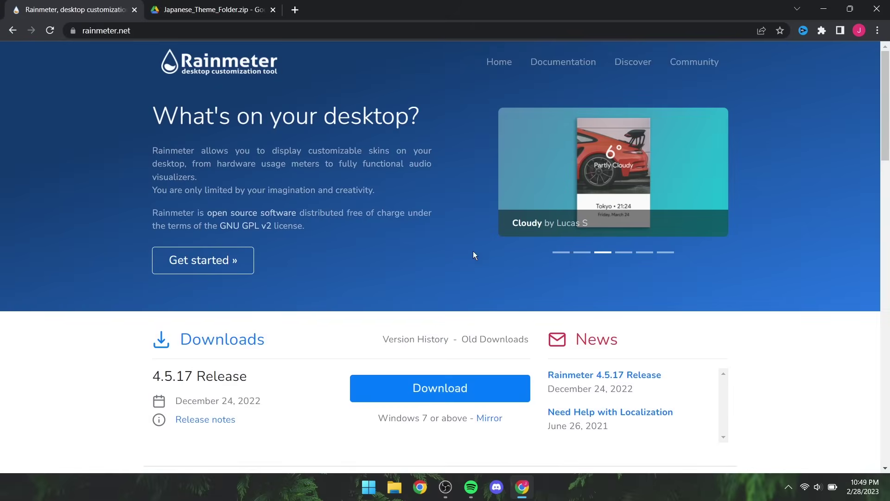
click(175, 4)
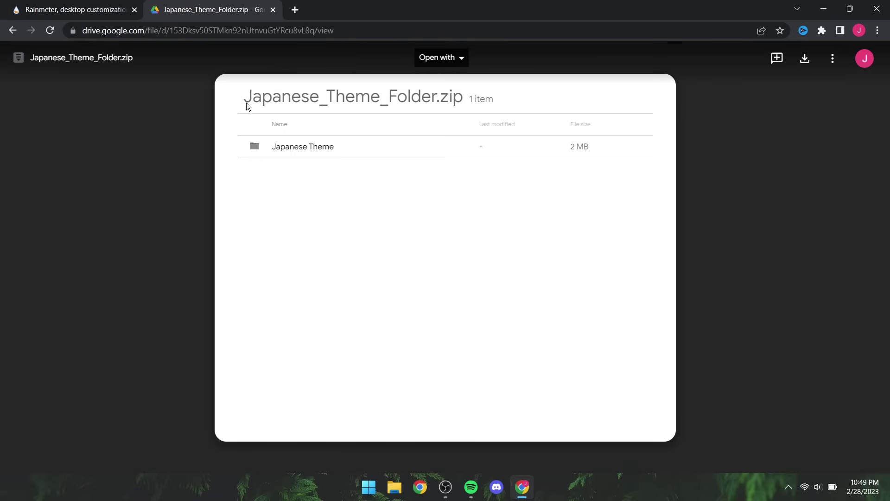
click(806, 59)
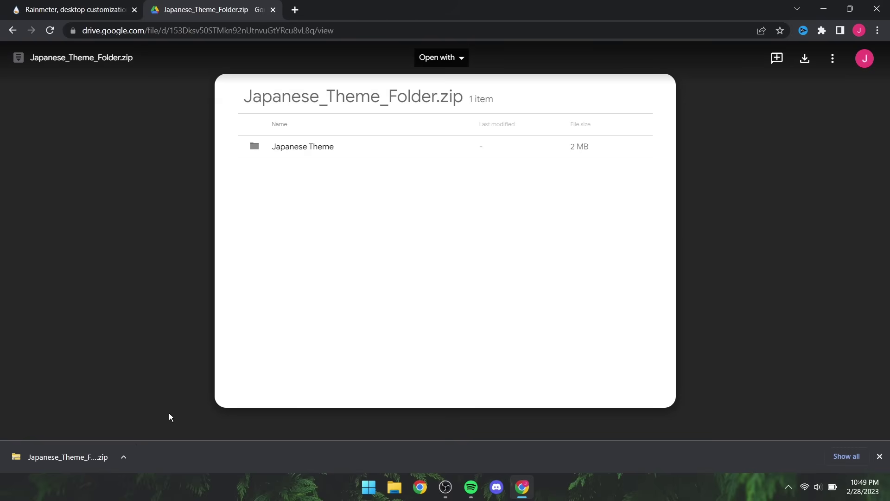
click(124, 455)
click(150, 418)
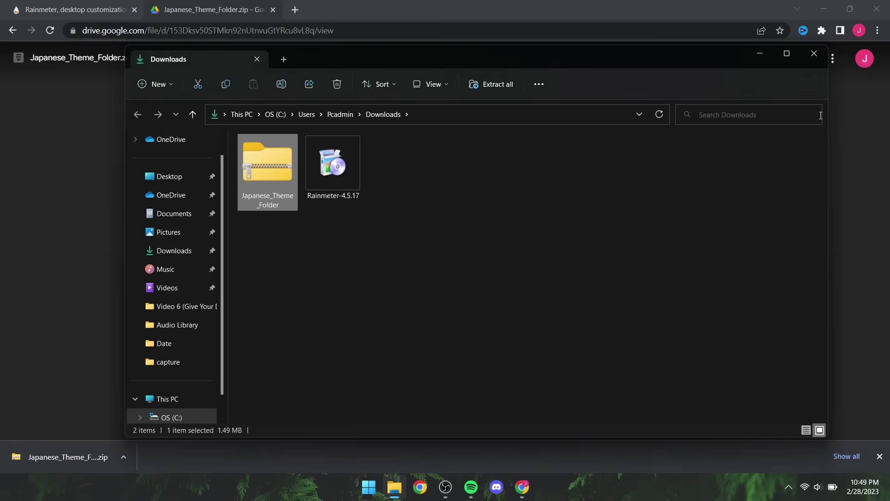
click(877, 9)
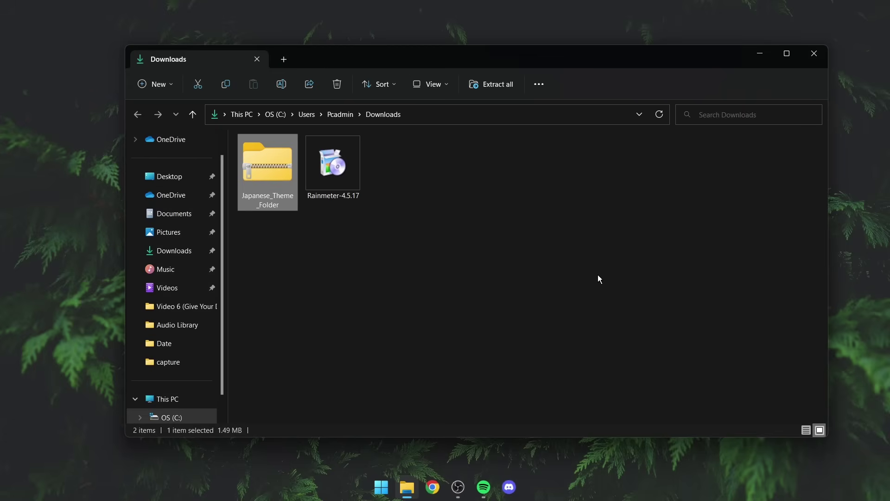
- Extract the Japanese_Theme_Folder archive directly into the Downloads folder with WinRAR
click(271, 216)
right_click(277, 191)
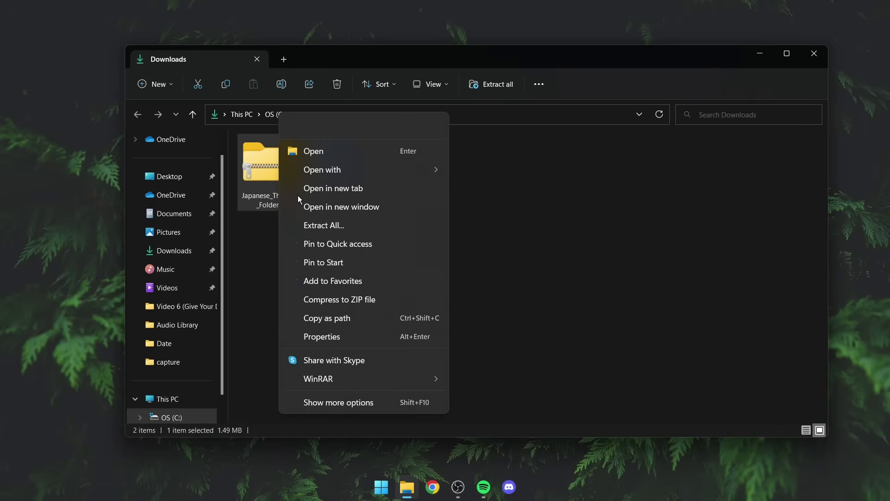
click(316, 402)
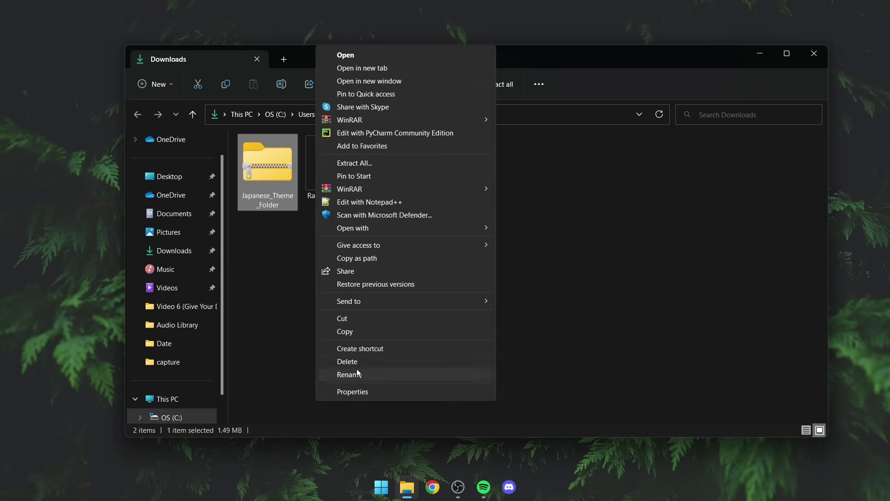
mouse_move(395, 121)
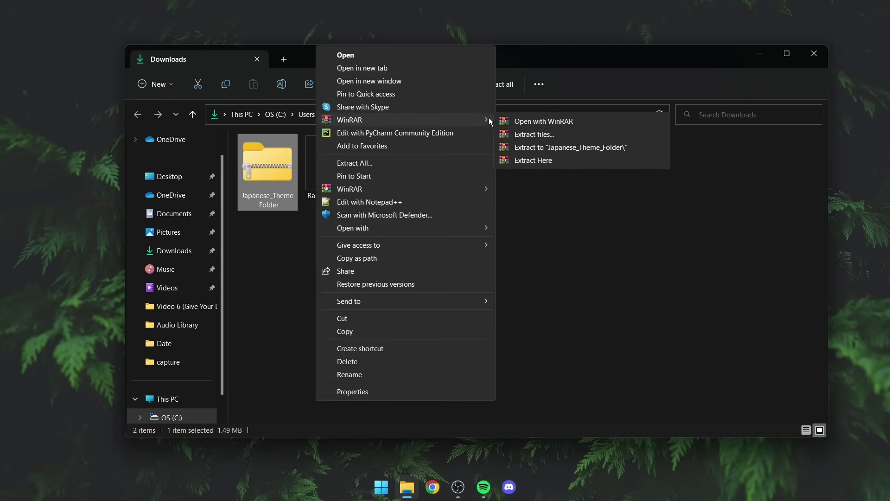
click(533, 160)
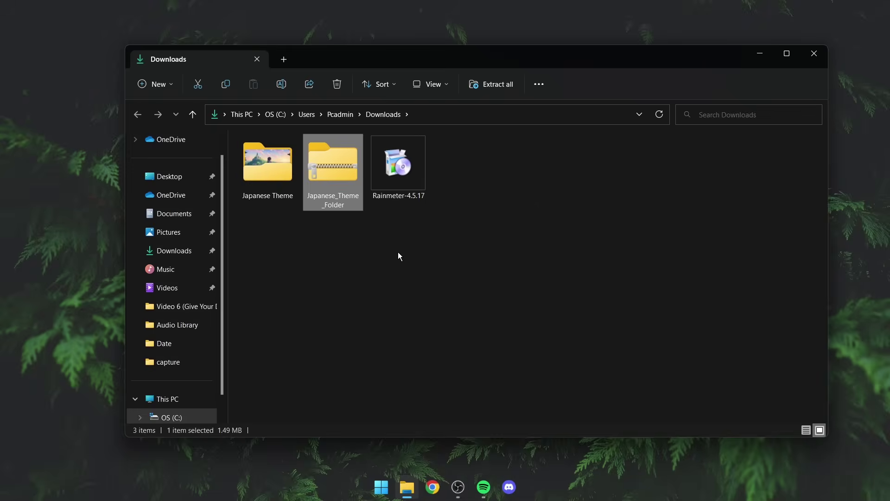
- Set the Wallpaper image from the Japanese Theme folder as the desktop background
double_click(279, 188)
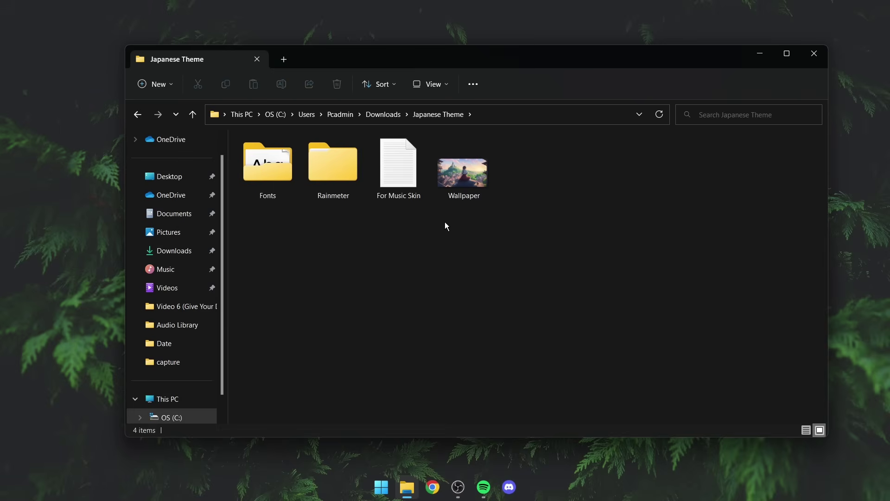
click(461, 187)
right_click(461, 188)
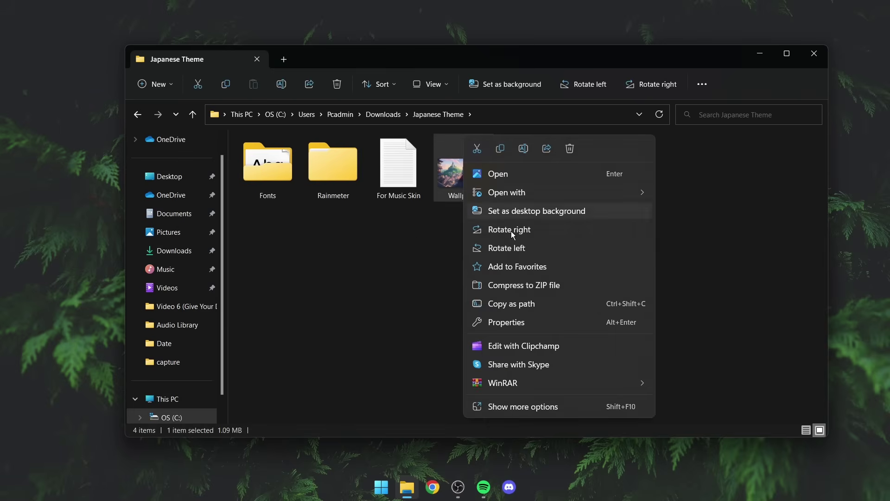
click(522, 406)
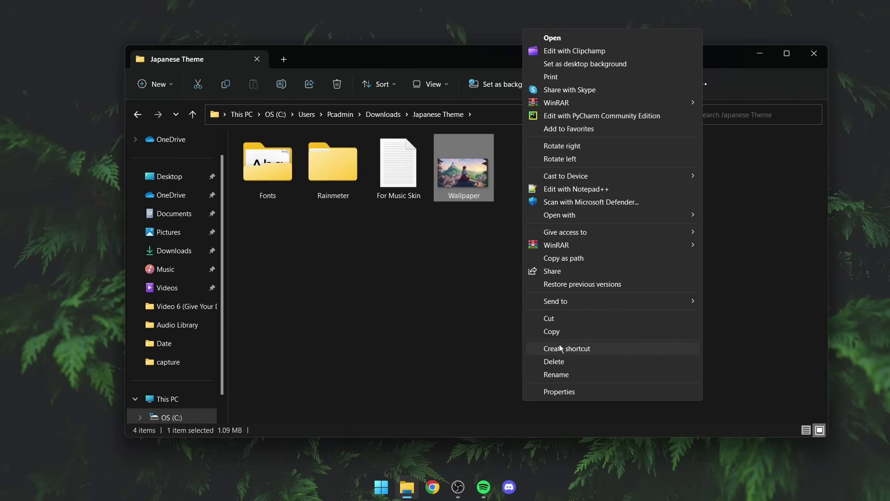
click(586, 66)
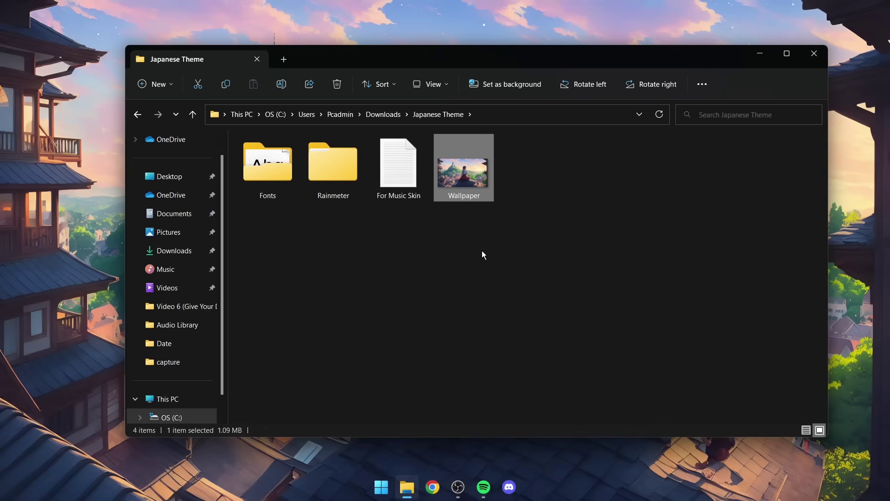
- Install the Metropolis Medium and Osake fonts from the Japanese Theme's Fonts folder
double_click(279, 179)
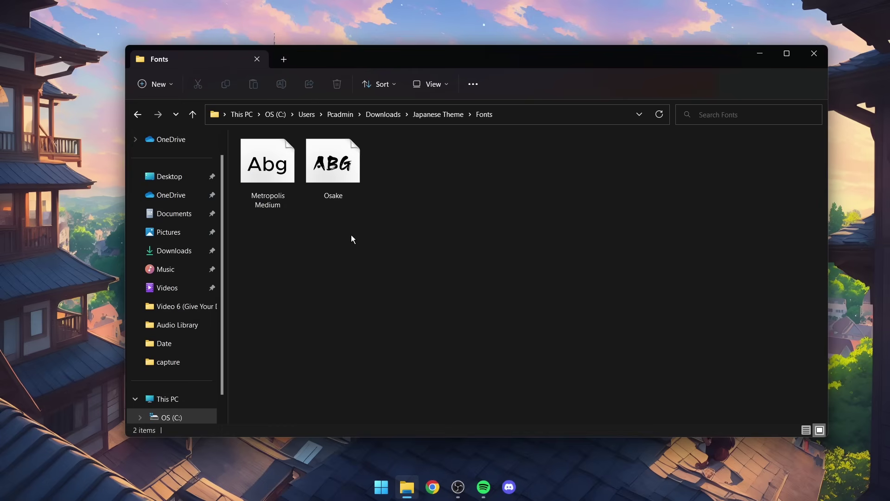
drag(352, 236, 271, 174)
right_click(272, 175)
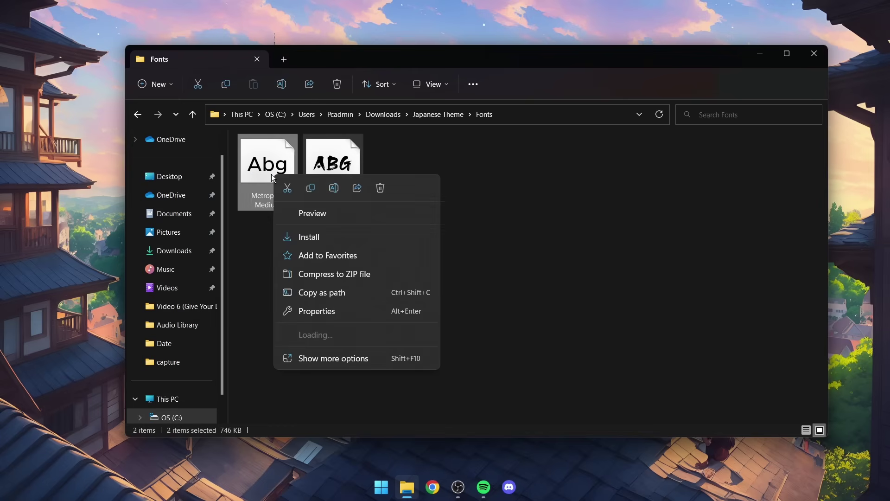
click(337, 360)
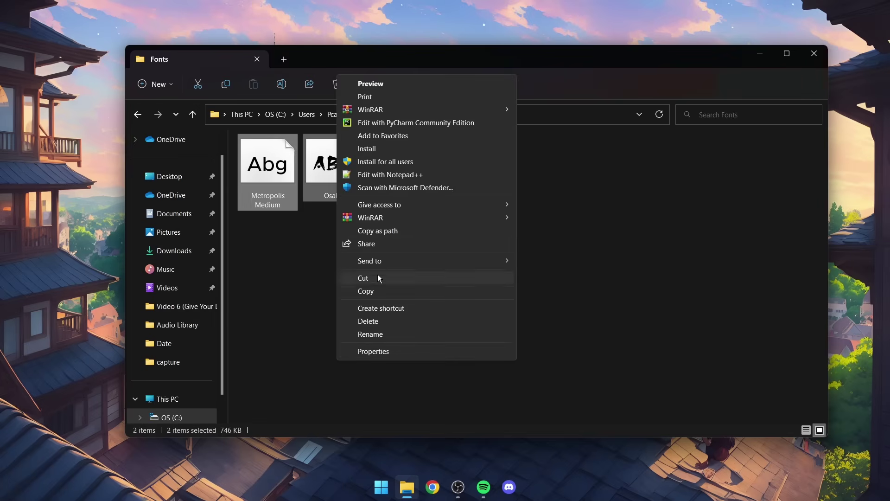
click(377, 147)
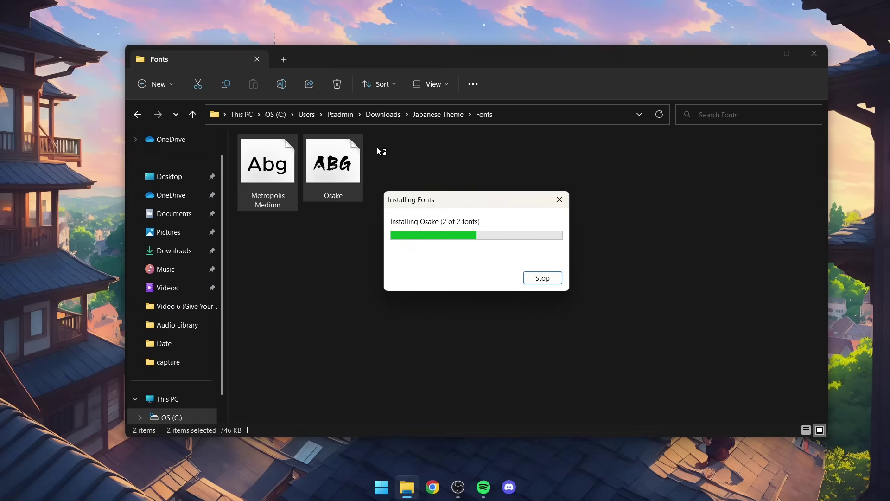
- Copy the Date and Music Player folders from the Japanese Theme's Rainmeter folder into Documents > Rainmeter > Skins
click(444, 120)
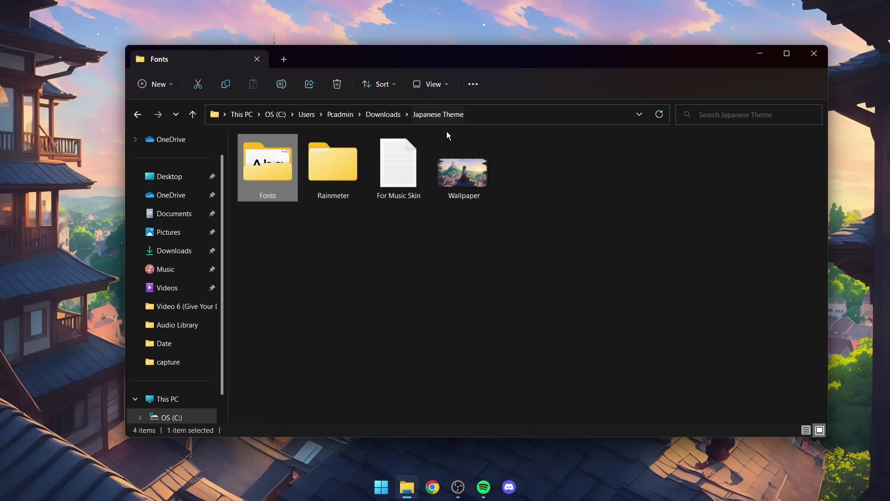
double_click(343, 179)
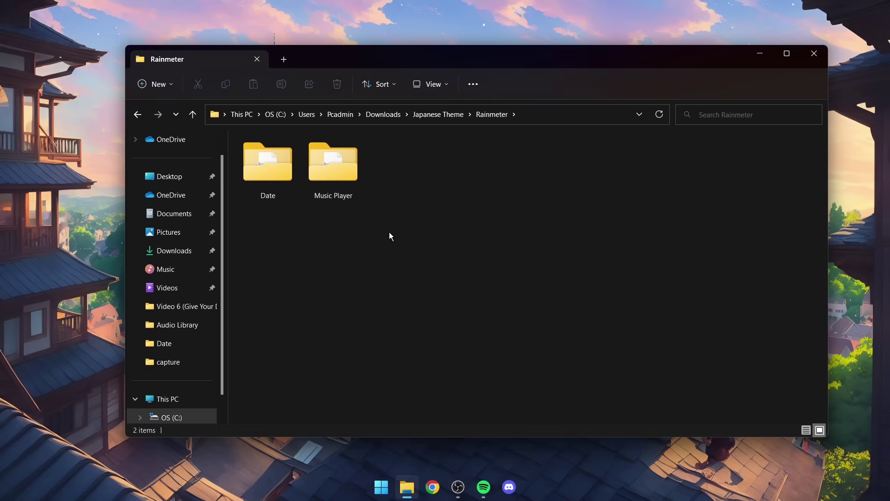
drag(390, 235, 267, 176)
right_click(266, 176)
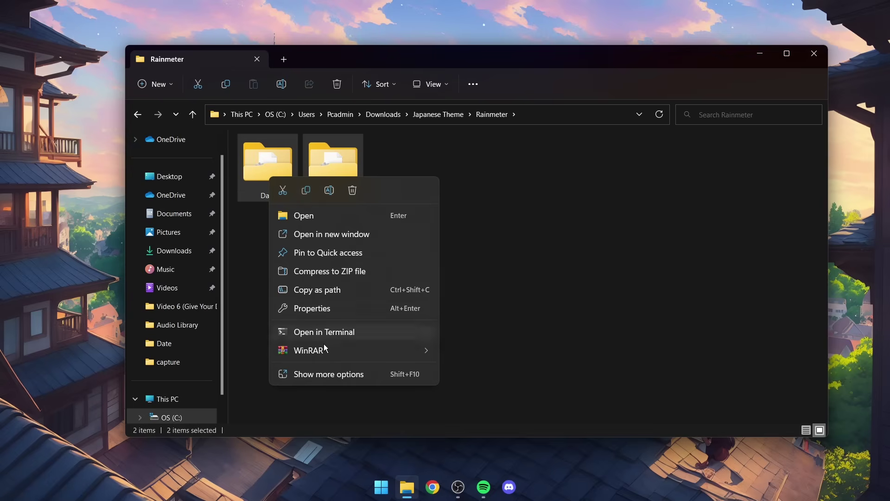
click(320, 373)
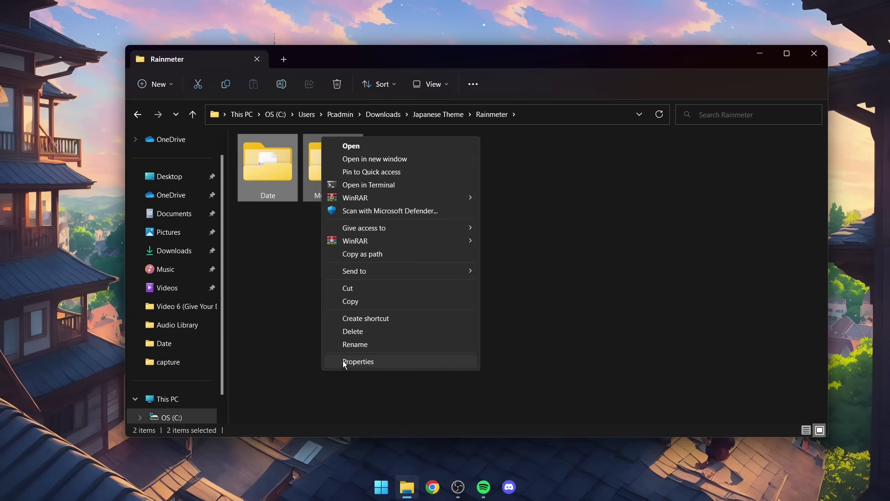
click(357, 303)
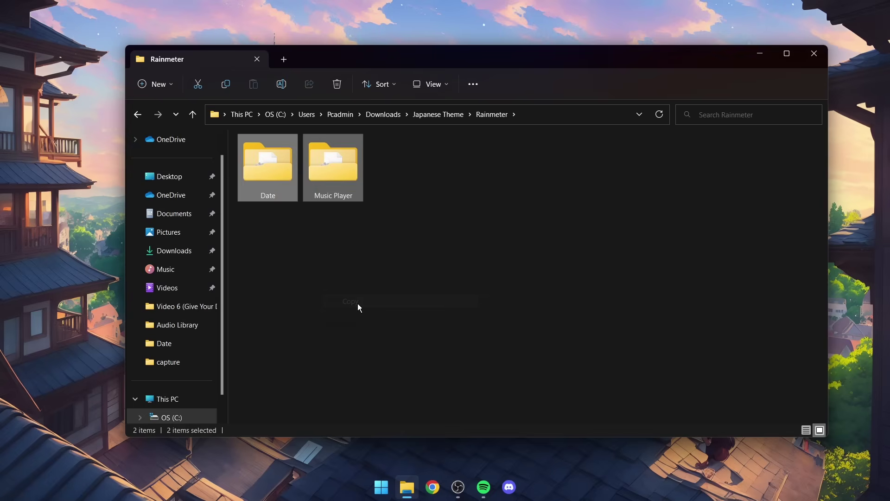
click(190, 214)
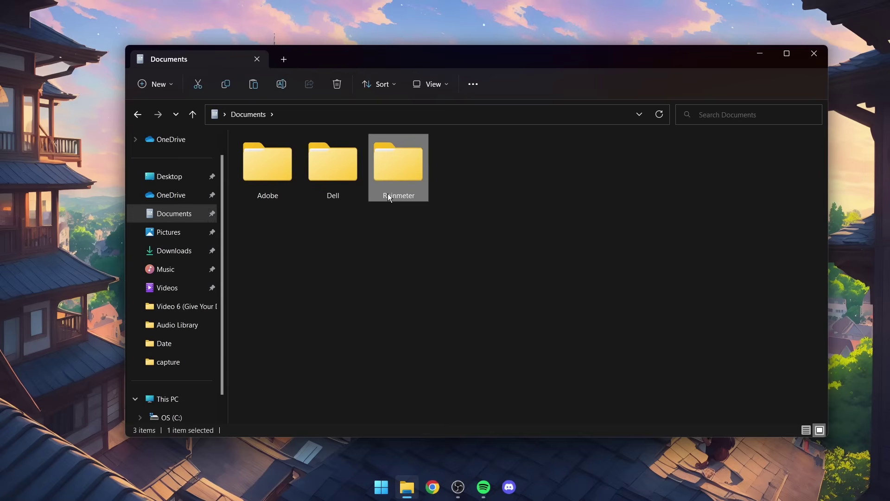
double_click(388, 193)
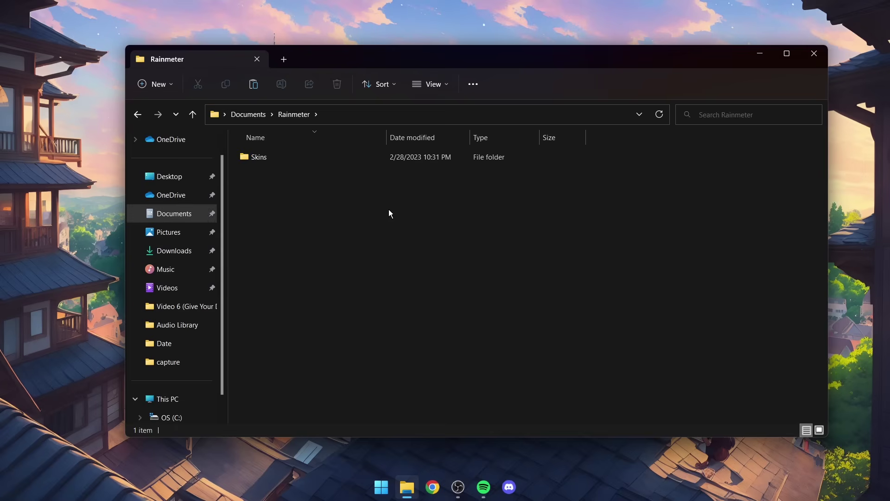
double_click(263, 160)
right_click(280, 202)
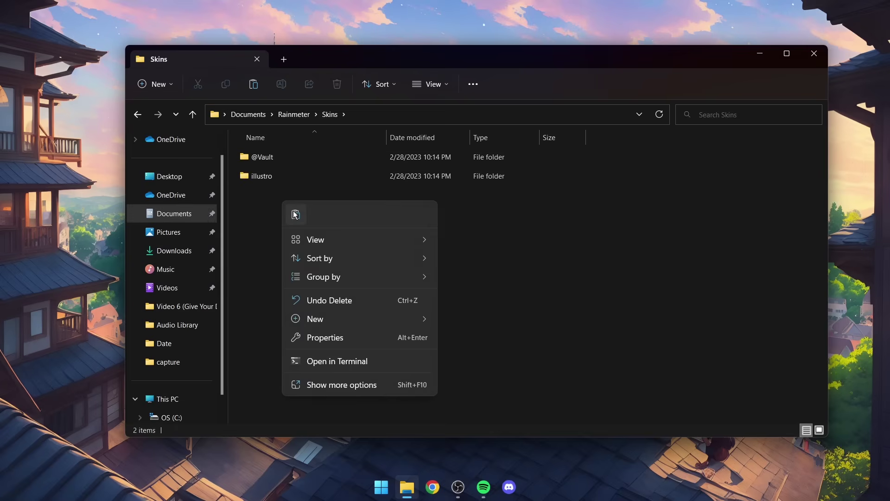
click(295, 214)
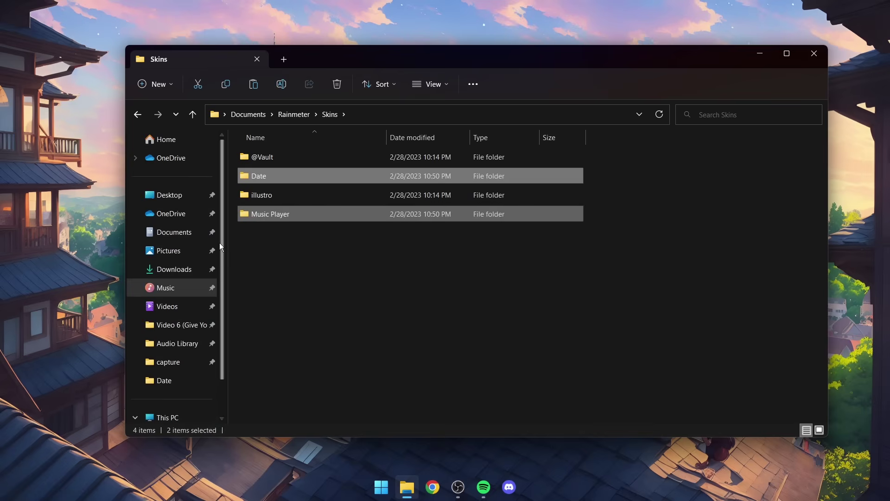
- Copy the player name Spotify from the For Music Skin text file in the Japanese Theme folder, then close Notepad and File Explorer
click(185, 269)
click(277, 183)
double_click(277, 183)
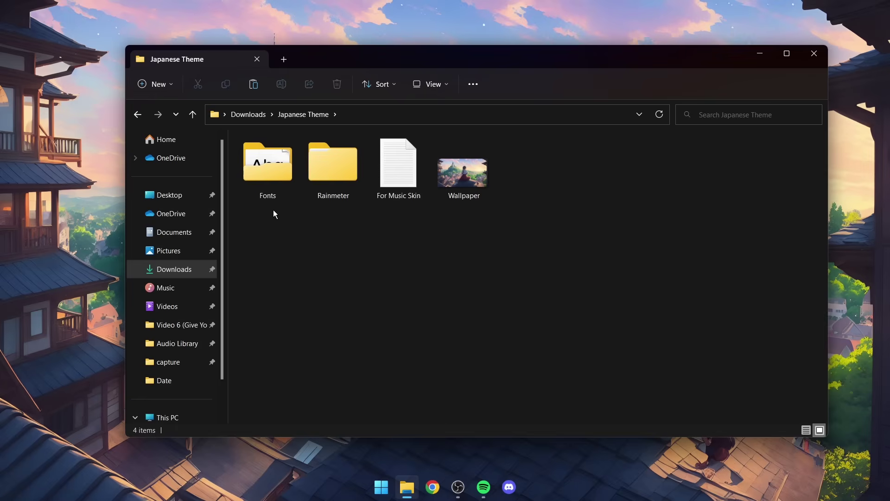
double_click(391, 193)
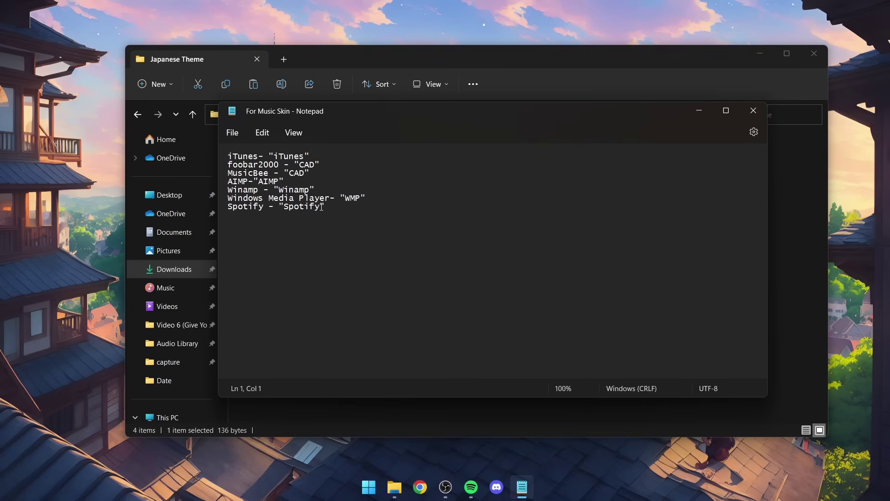
drag(321, 207, 286, 207)
right_click(289, 207)
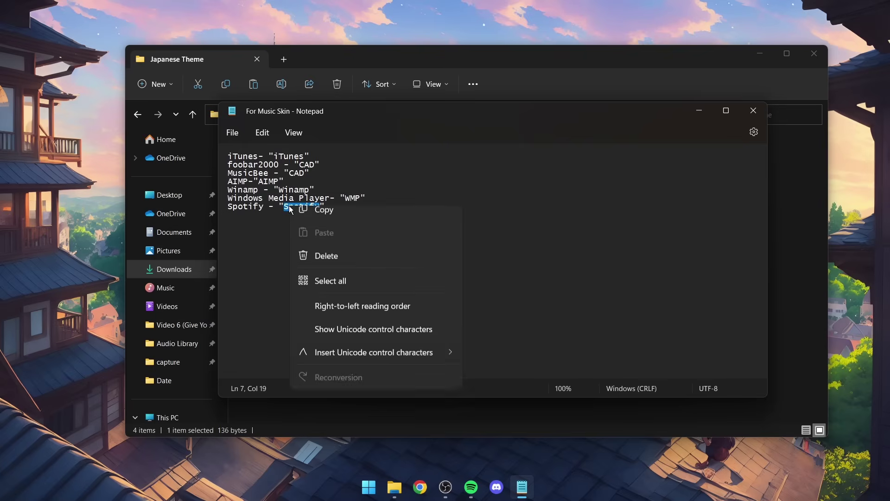
click(330, 264)
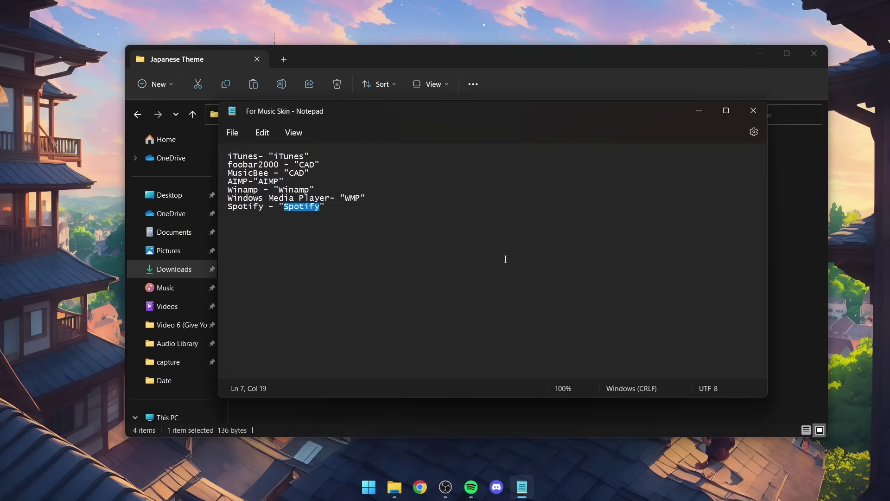
click(753, 111)
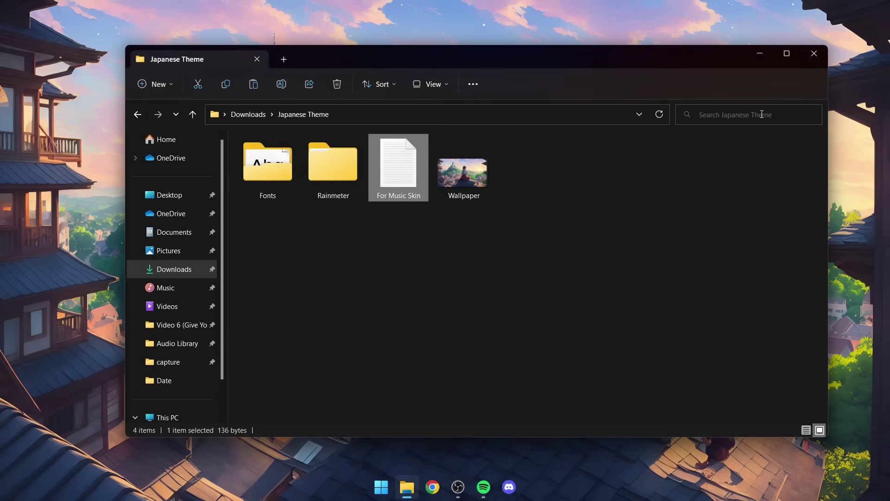
click(812, 55)
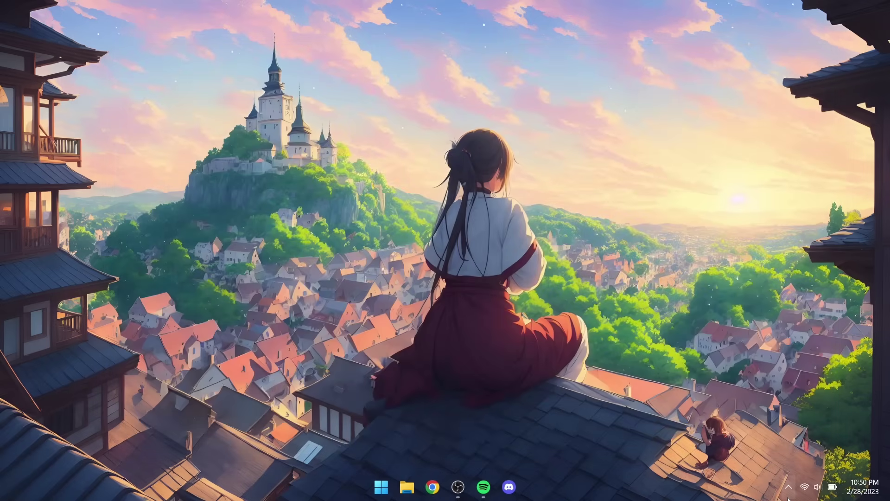
- Open the Rainmeter manager from the system tray and refresh all skins
click(788, 496)
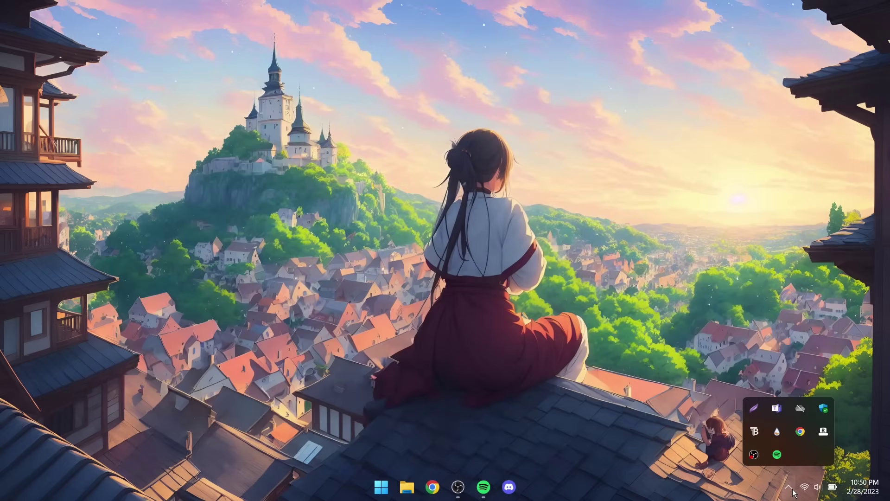
click(777, 432)
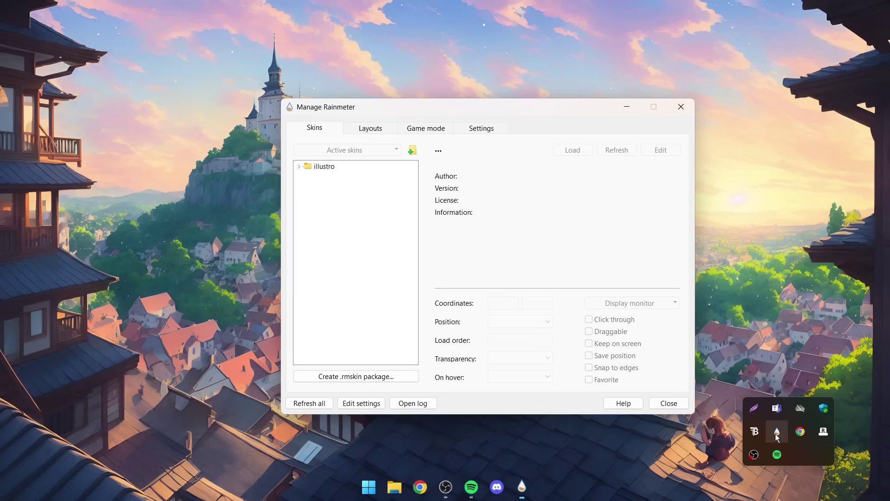
click(323, 403)
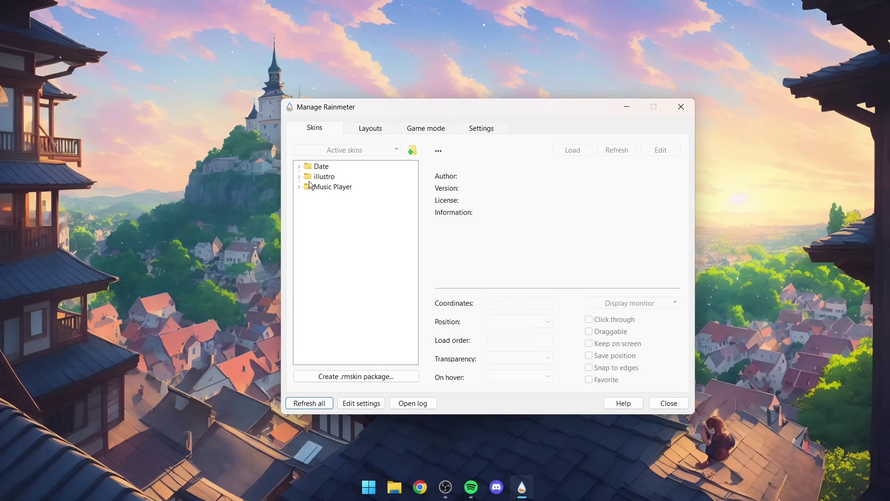
- Load Date skin.ini from the Date skin folder onto the desktop
click(299, 166)
click(341, 177)
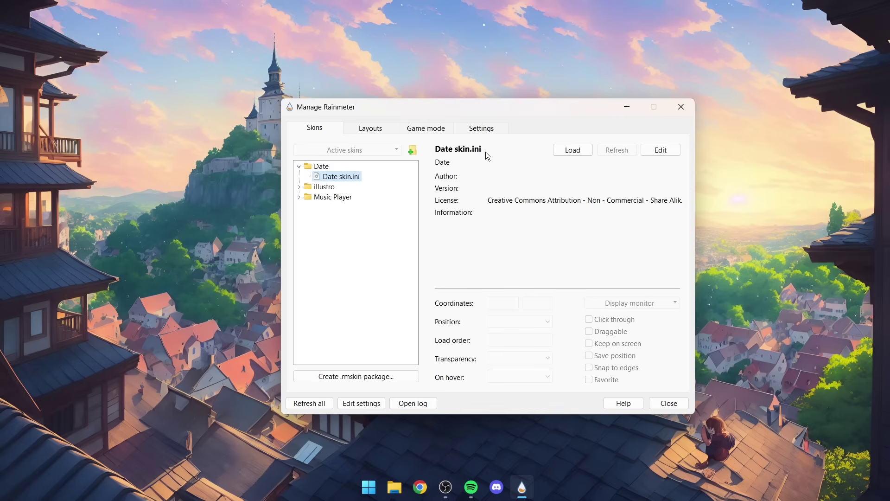
click(568, 150)
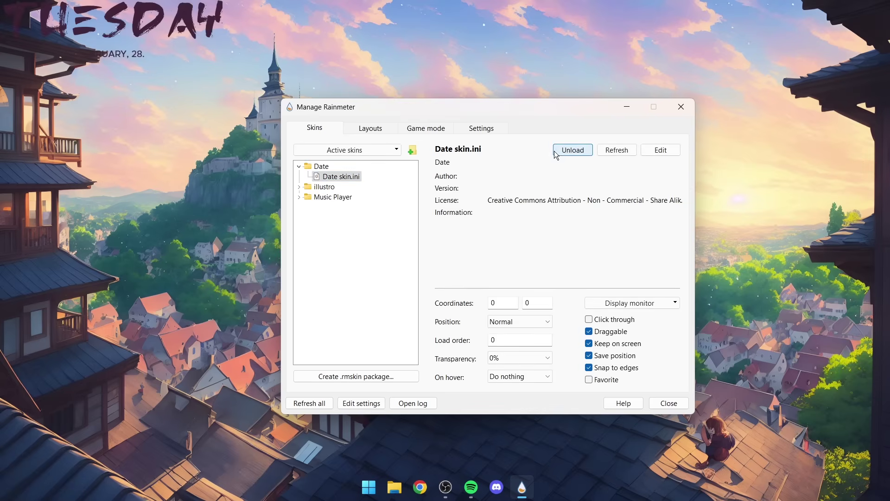
- Set the Date skin's position to On desktop and place it centered above the girl in the wallpaper, at about 760, 90
click(525, 324)
click(530, 332)
click(628, 108)
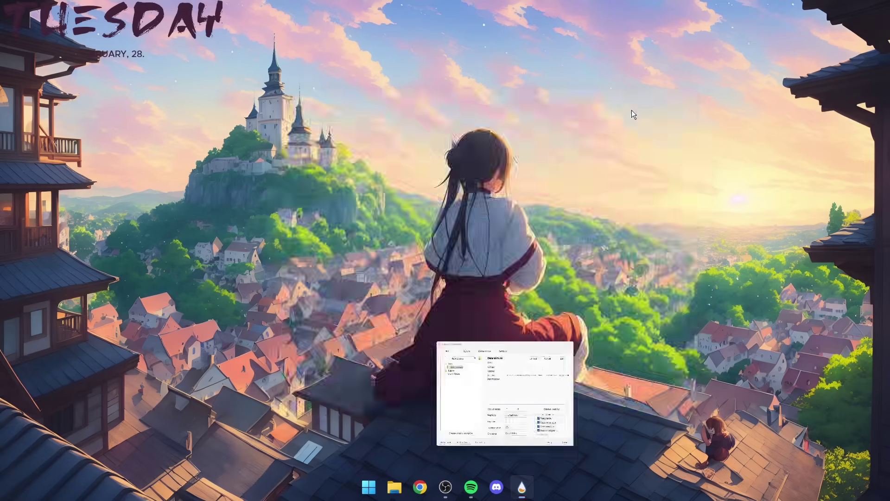
drag(209, 30, 561, 71)
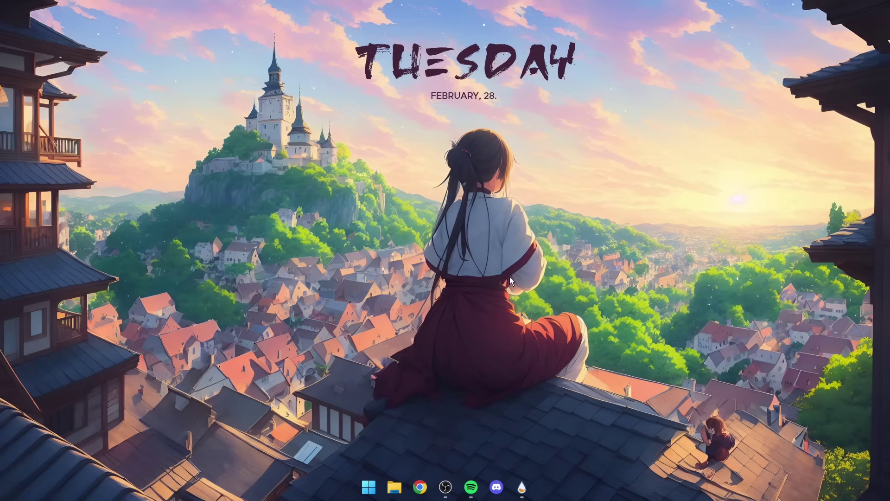
- Load Player.ini from the Music Player skin folder and set its position to On desktop
click(530, 485)
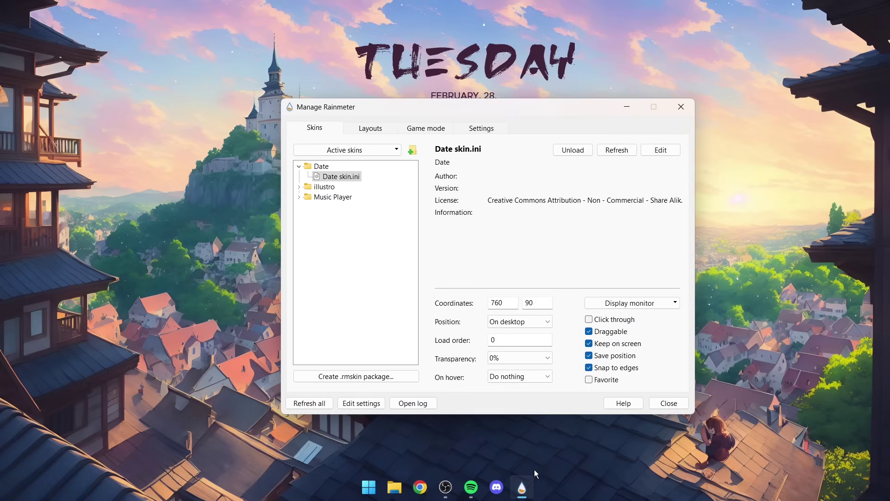
click(298, 166)
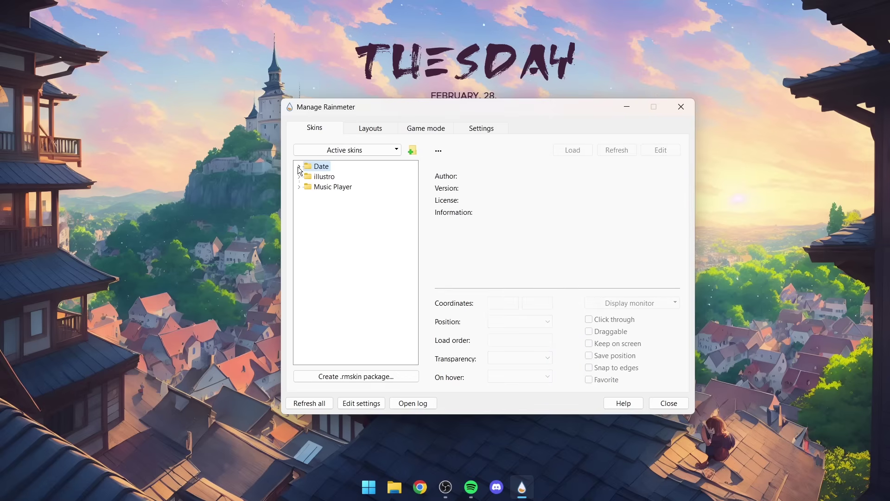
click(300, 187)
click(332, 198)
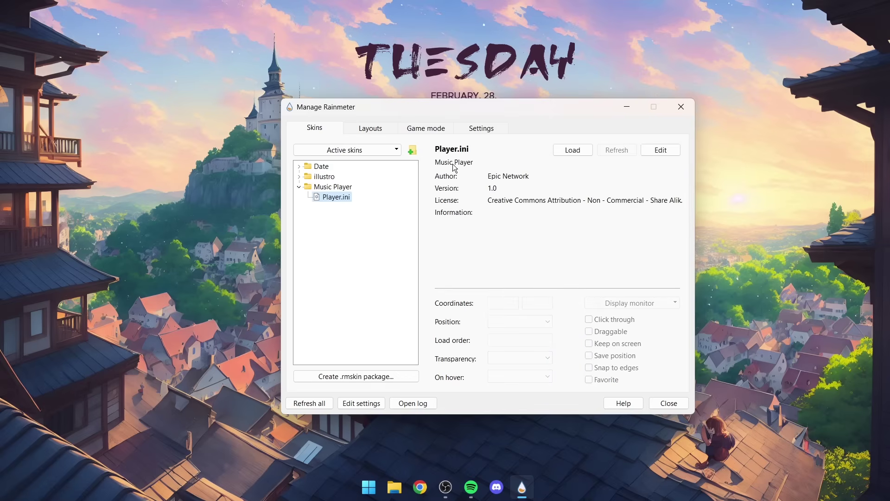
click(564, 151)
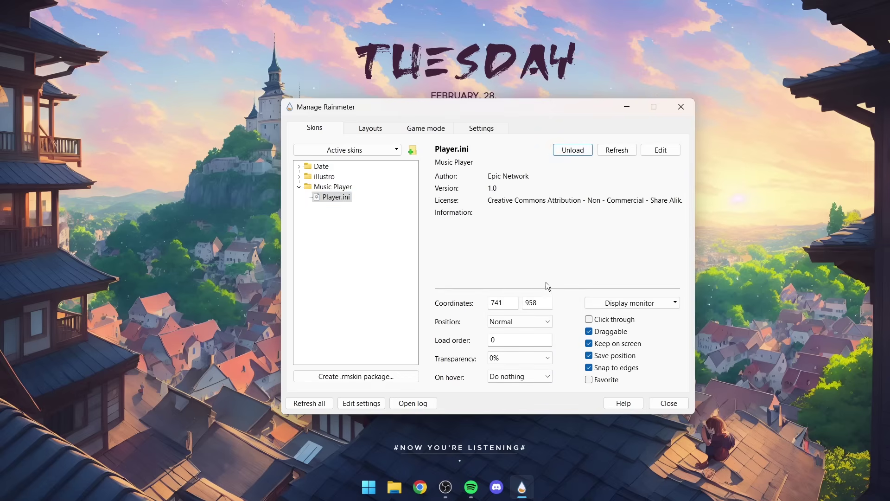
click(543, 328)
click(511, 337)
- Open the Player.ini file for editing and replace the PlayerName value under [MeasureArtist] with the copied name Spotify
click(654, 151)
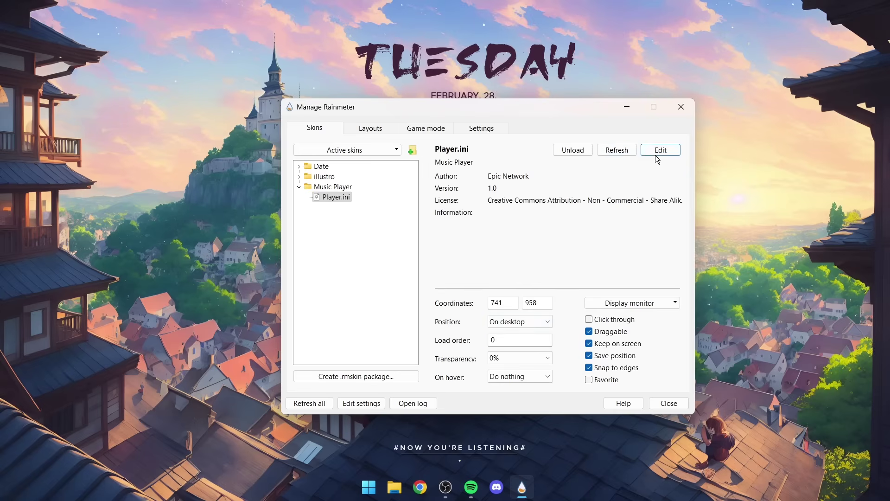
scroll(490, 182, down, 2)
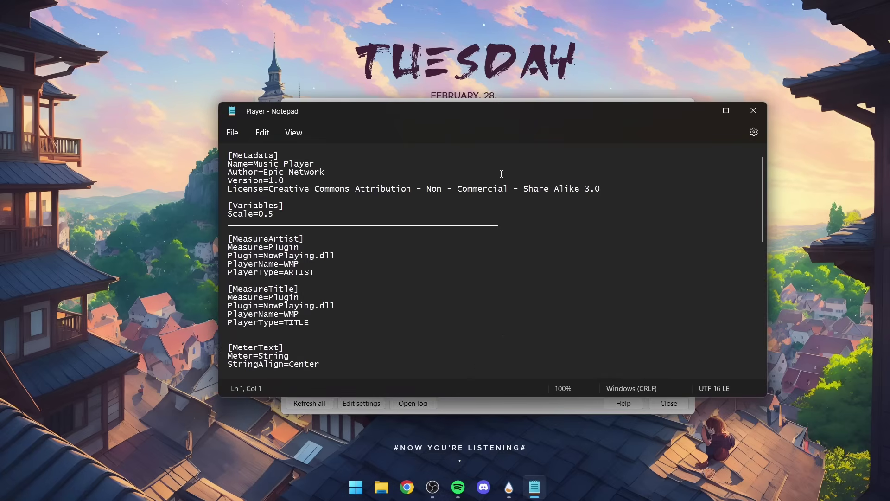
scroll(485, 186, down, 1)
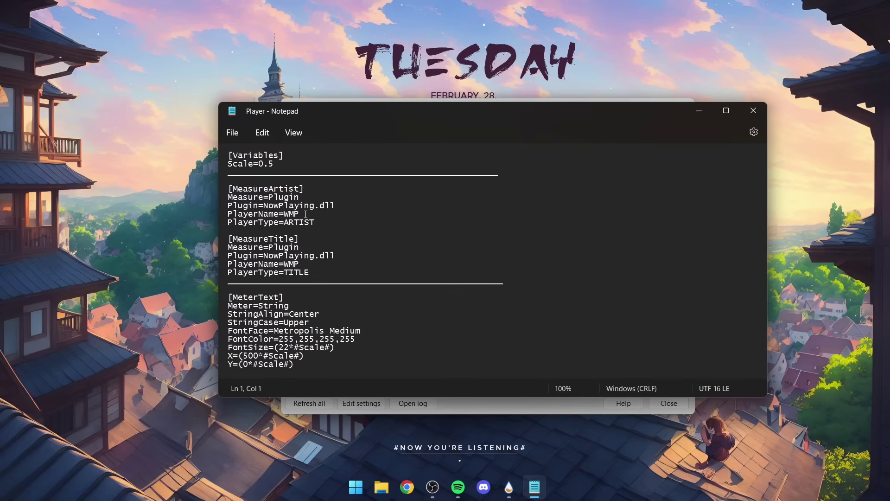
drag(300, 214, 227, 214)
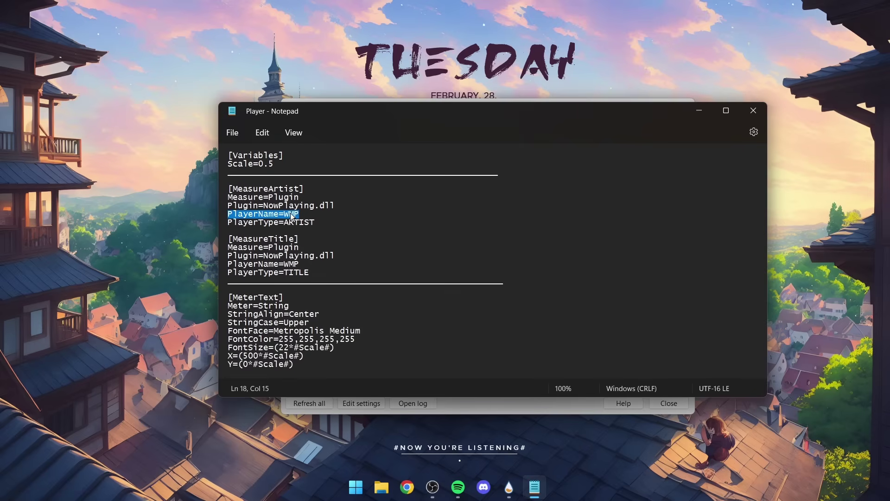
drag(300, 214, 284, 215)
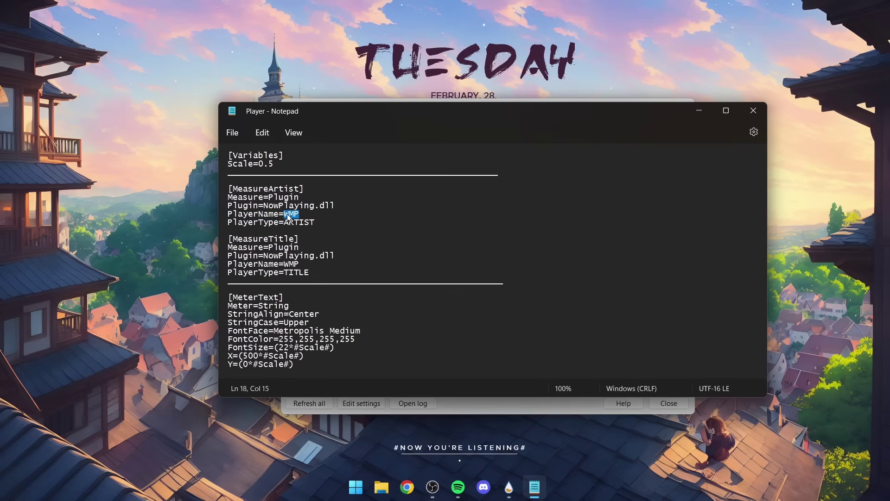
right_click(288, 217)
click(325, 299)
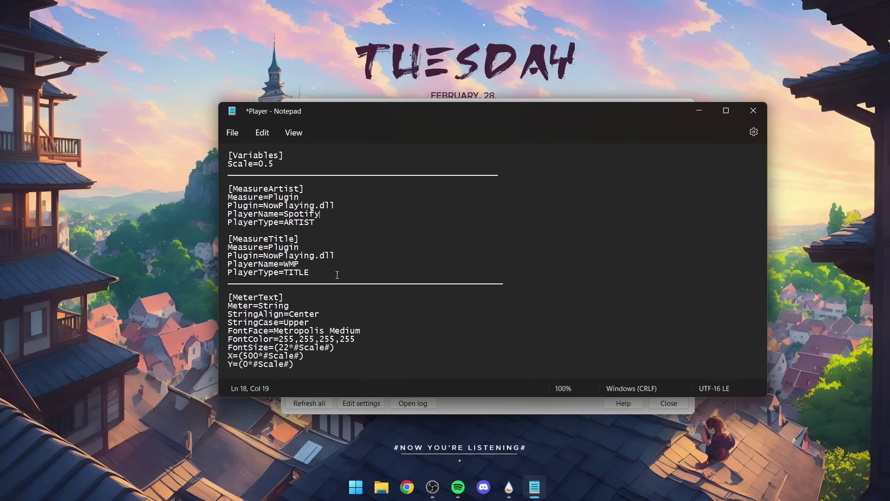
- Replace the PlayerName value under [MeasureTitle] with Spotify
drag(301, 262, 227, 265)
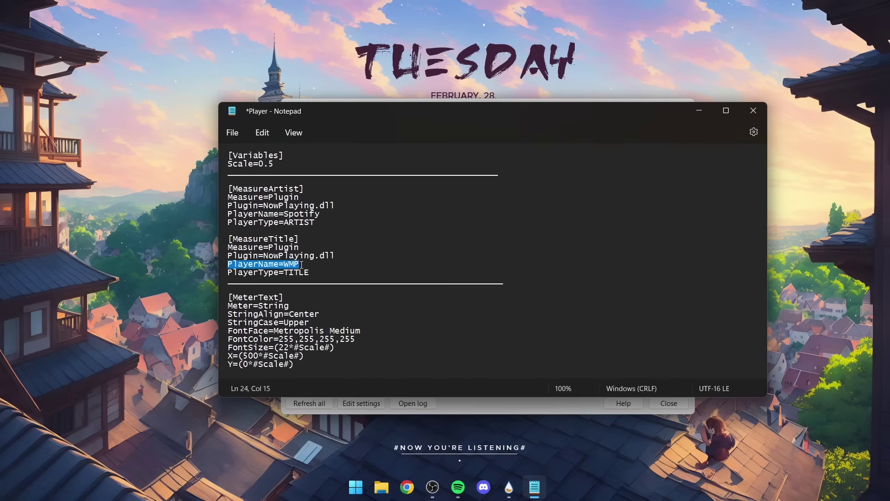
drag(300, 264, 285, 265)
right_click(285, 268)
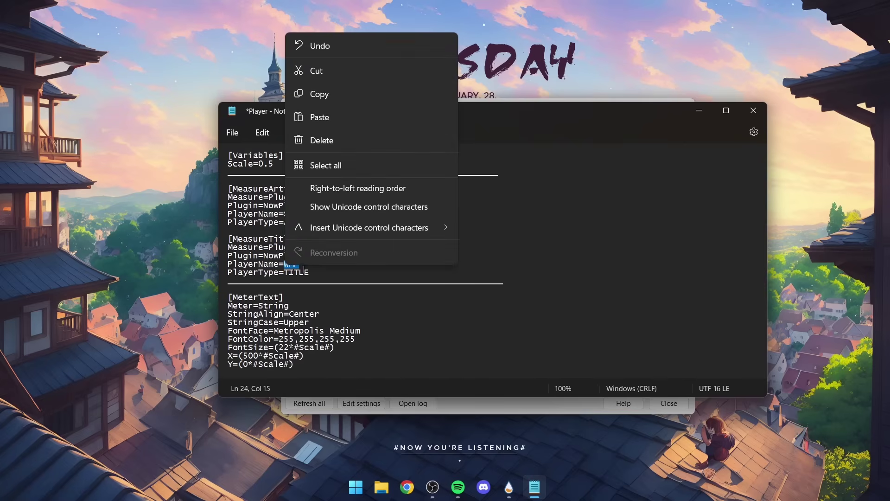
click(333, 119)
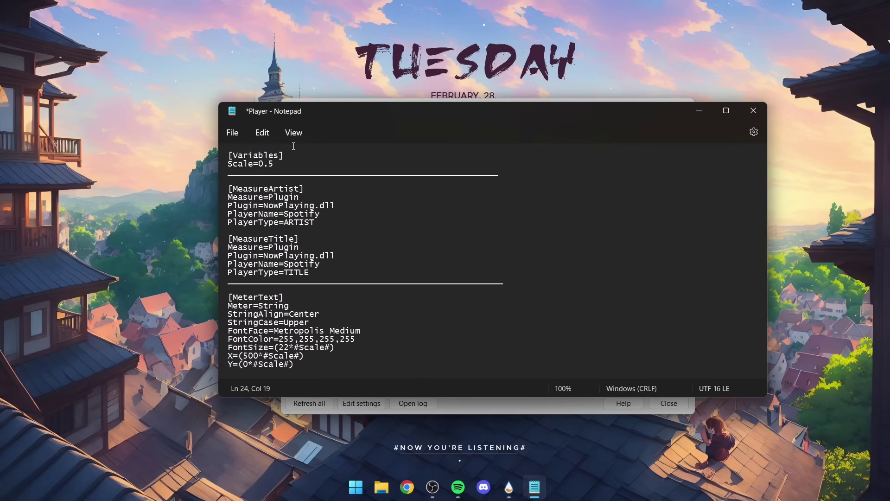
- Save and close the edited Player file, refresh the Music Player skin, and close the Rainmeter manager
click(235, 136)
click(251, 210)
click(753, 111)
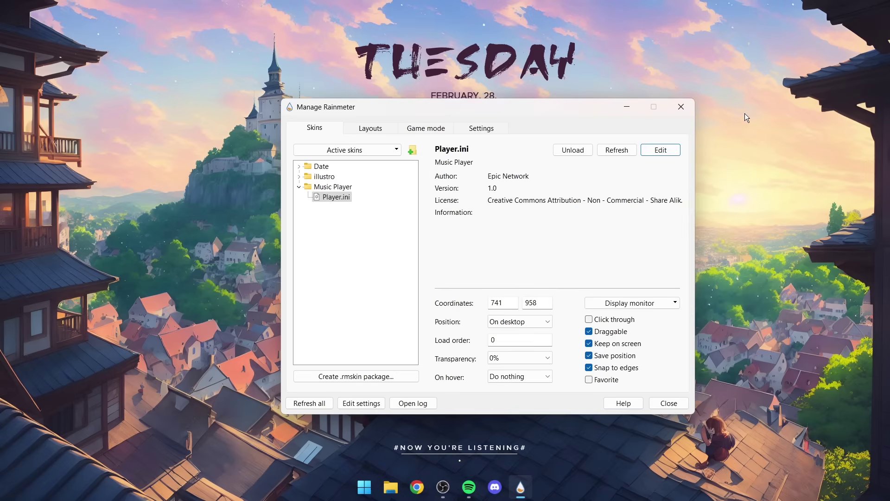
click(616, 150)
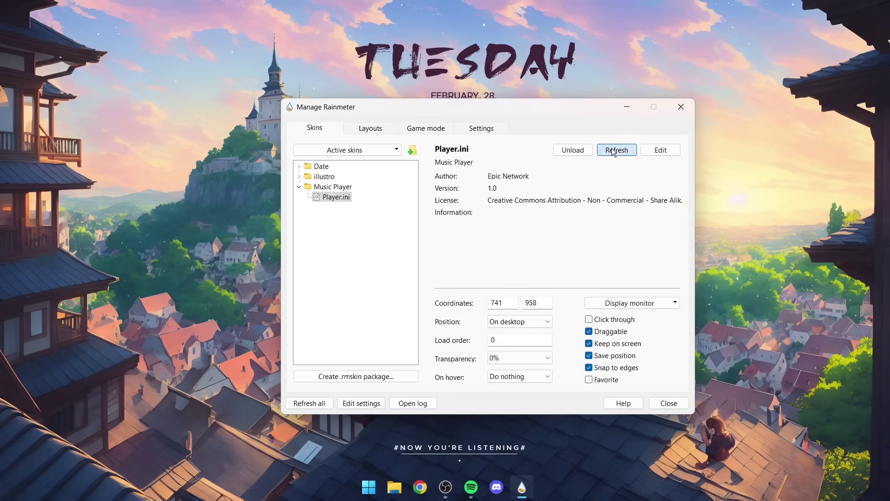
click(672, 112)
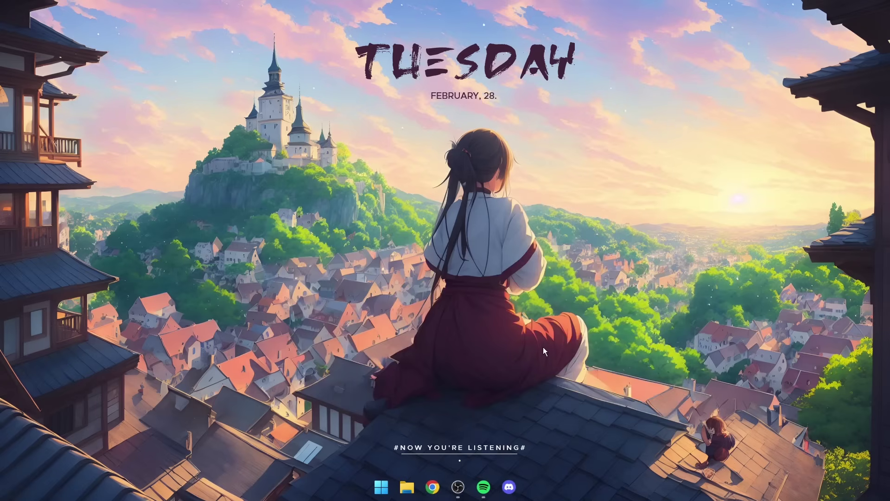
- Switch to Spotify, play the current track Tick Tock to test the Music Player skin, and minimize the Spotify window
click(486, 485)
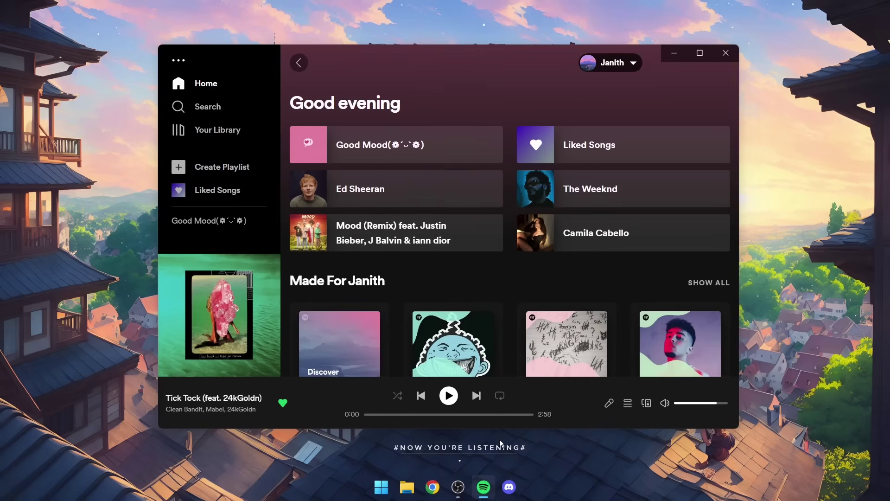
click(450, 396)
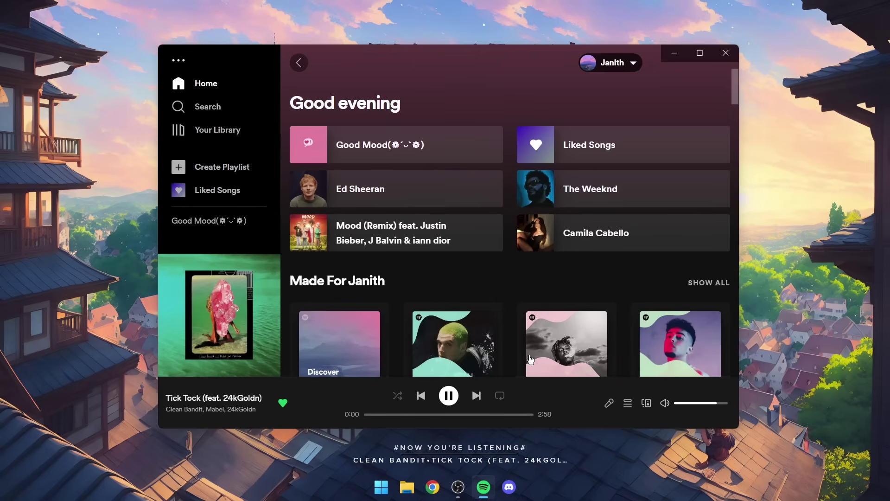
click(674, 54)
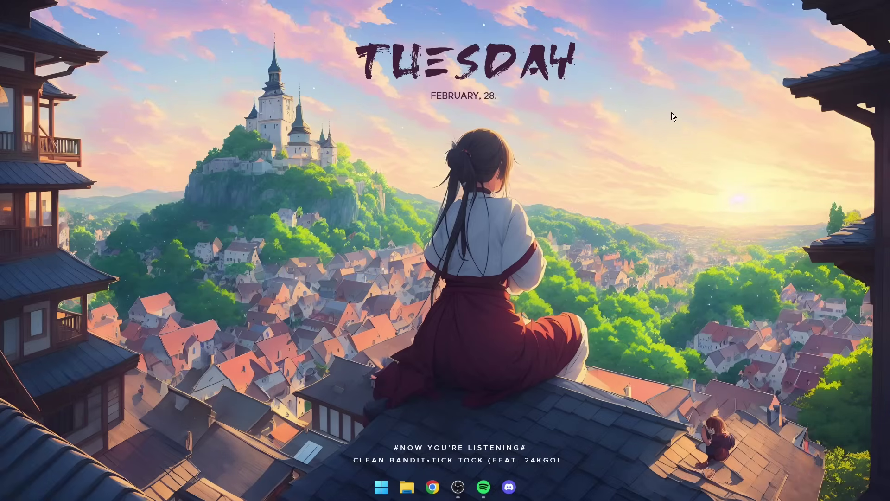